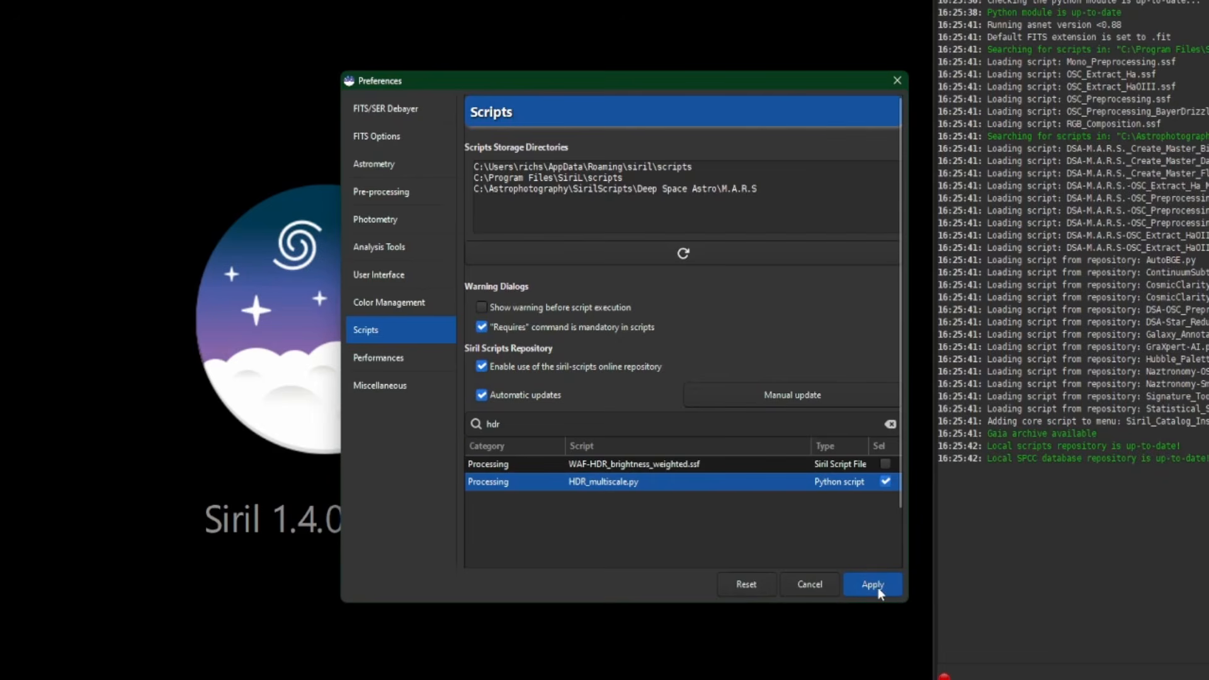
- Apply the script preferences with HDR_multiscale.py enabled and locate that script among the Python processing scripts
left_click(875, 585)
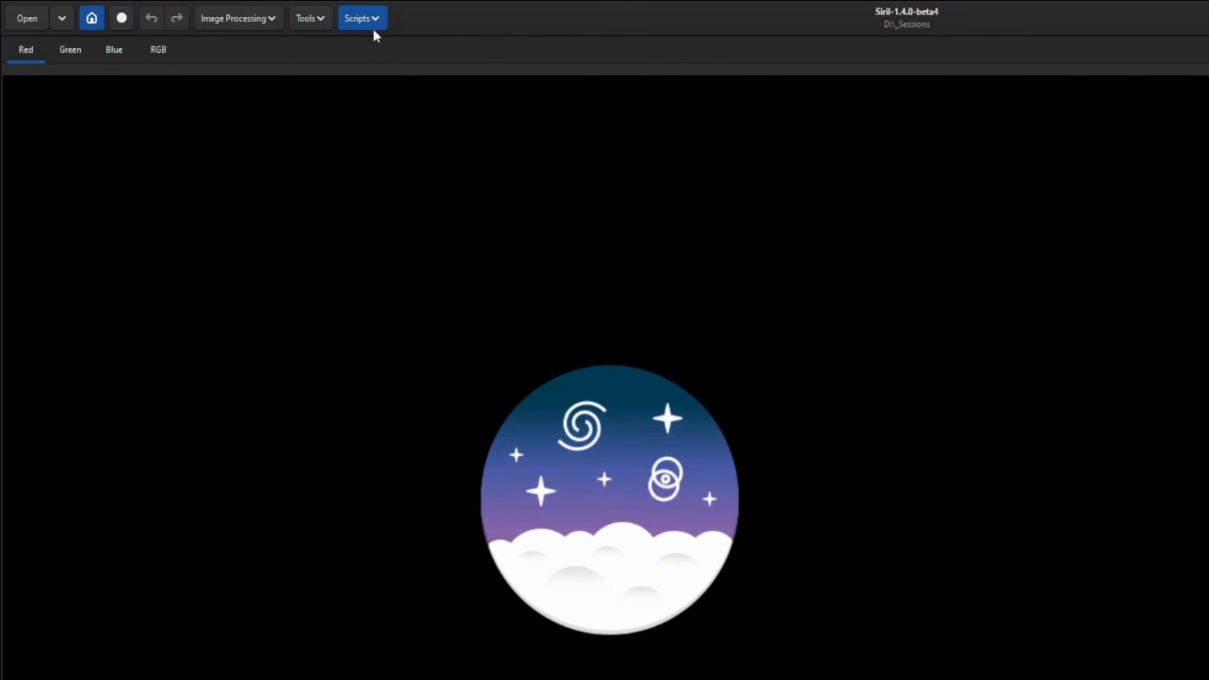
left_click(383, 17)
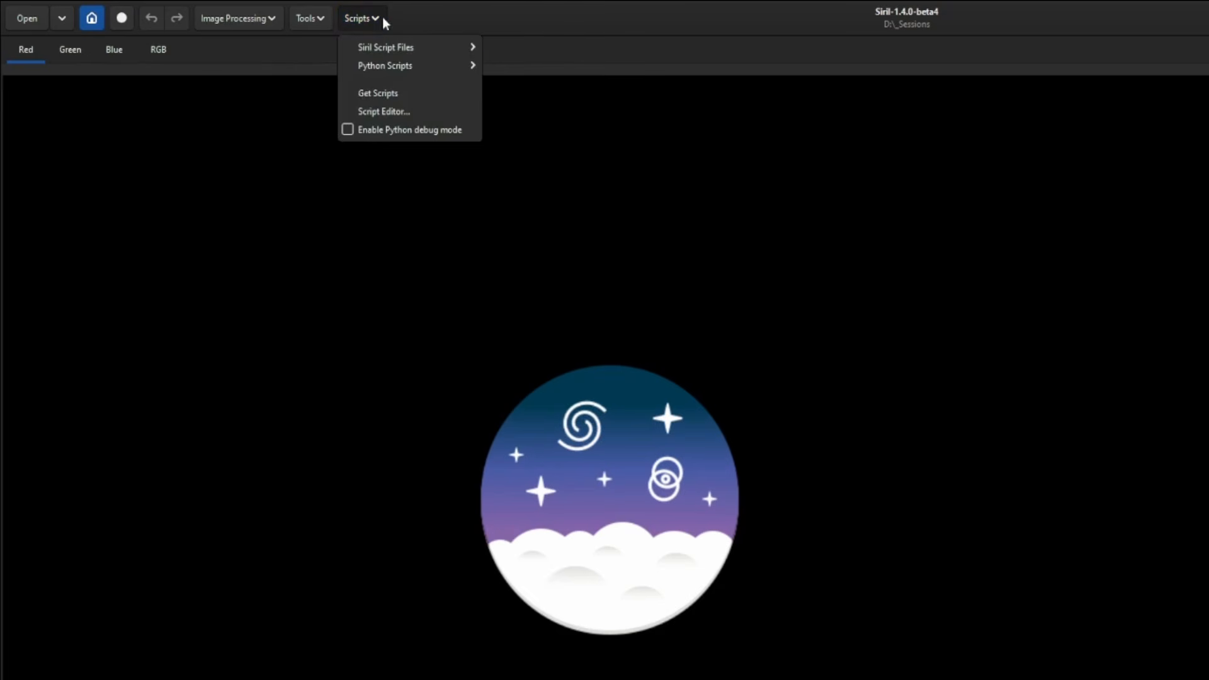
mouse_move(387, 66)
mouse_move(528, 66)
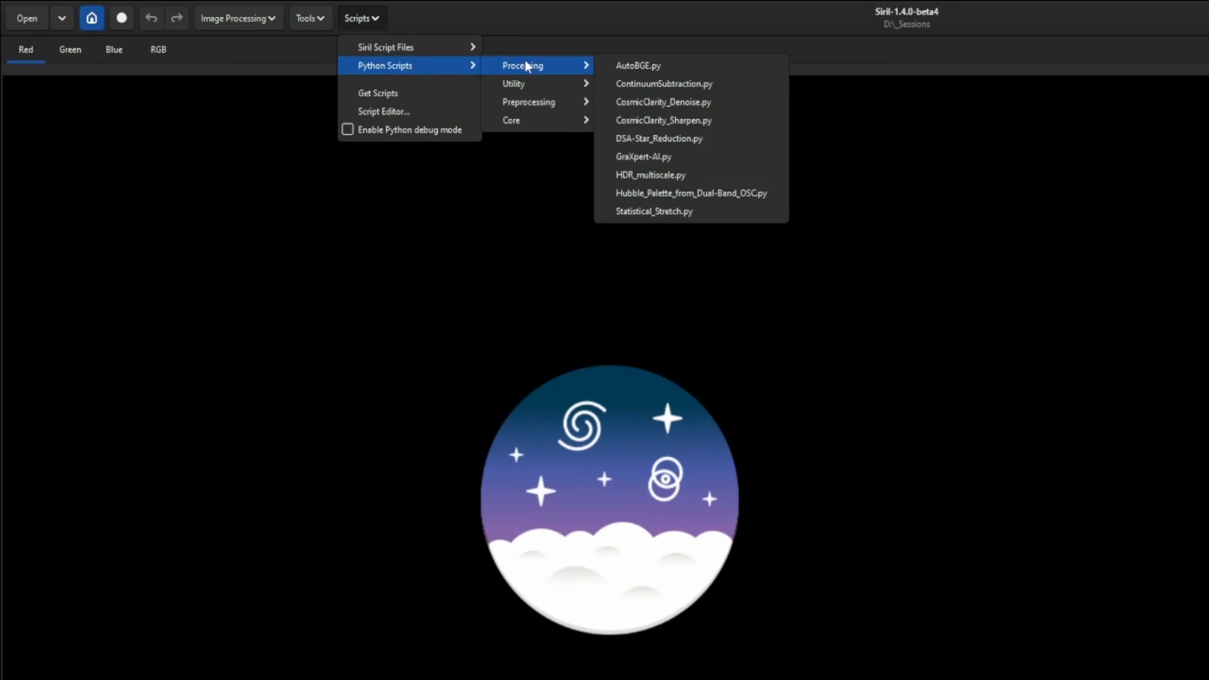
left_click(709, 175)
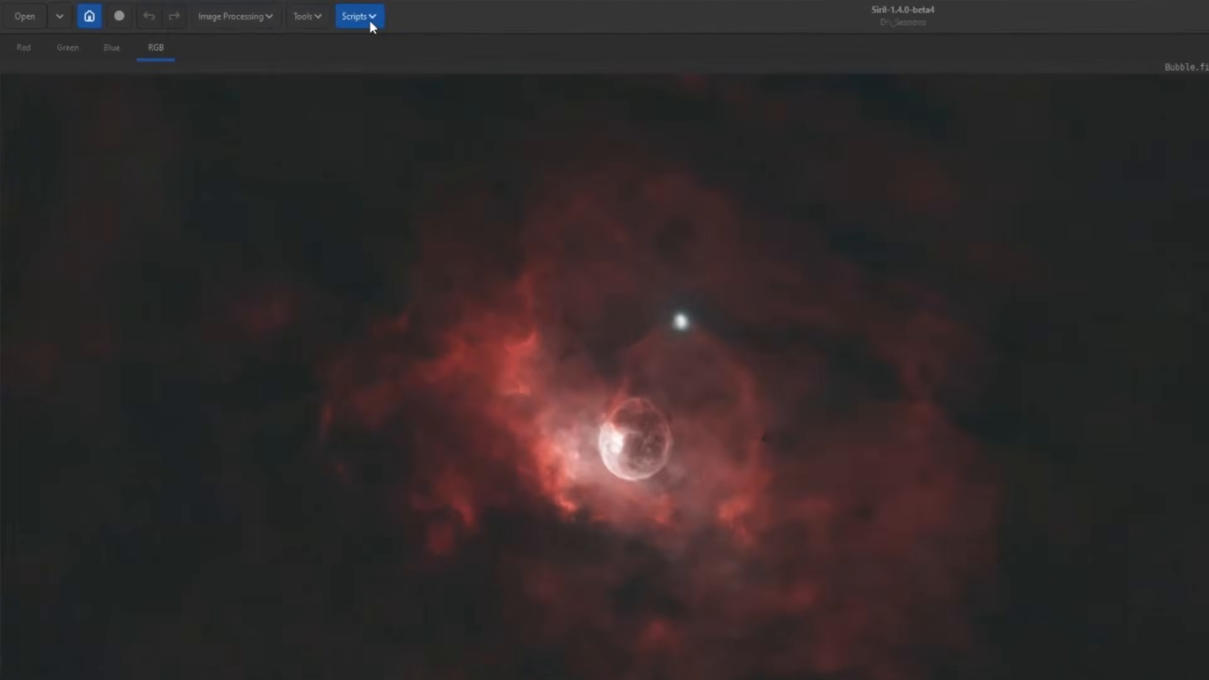
- Run the HDR_multiscale.py Python processing script on the Bubble.fit image
left_click(372, 17)
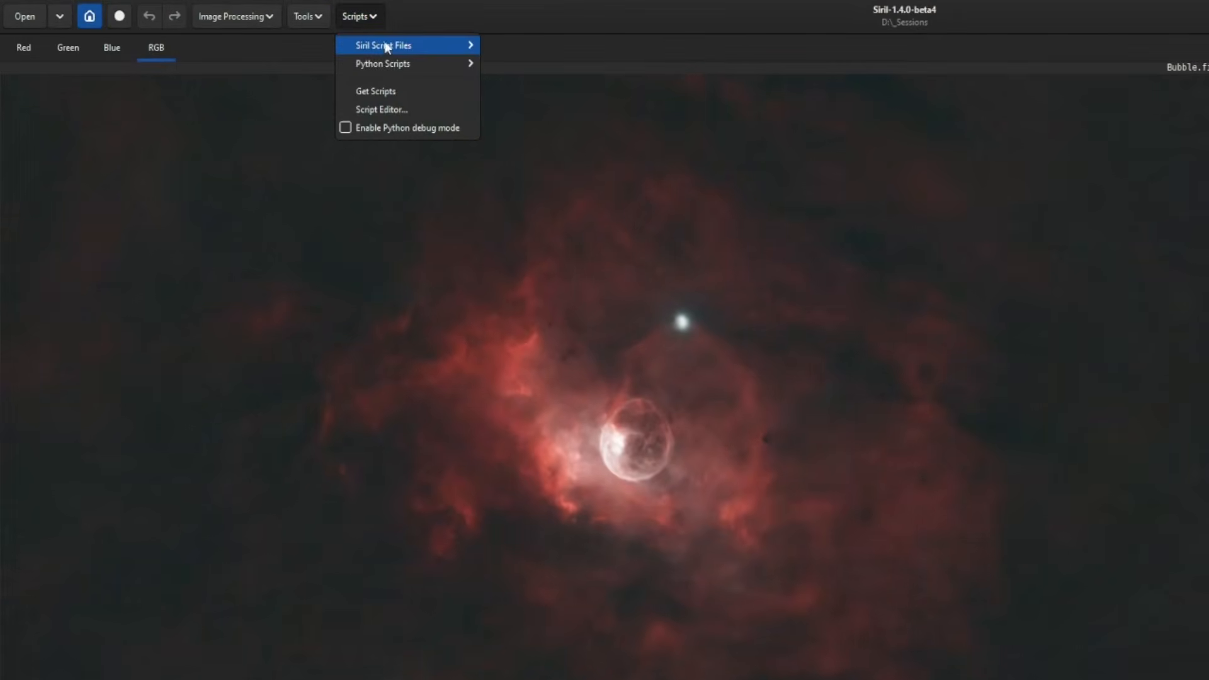
mouse_move(392, 63)
mouse_move(565, 63)
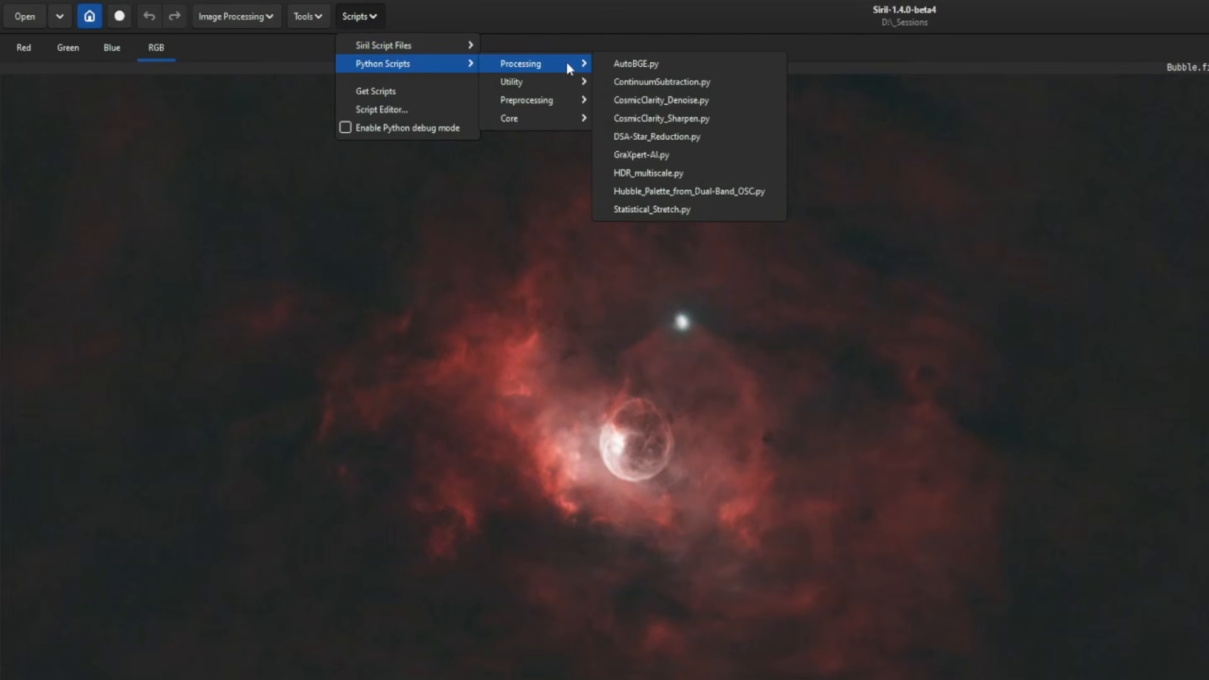
left_click(703, 171)
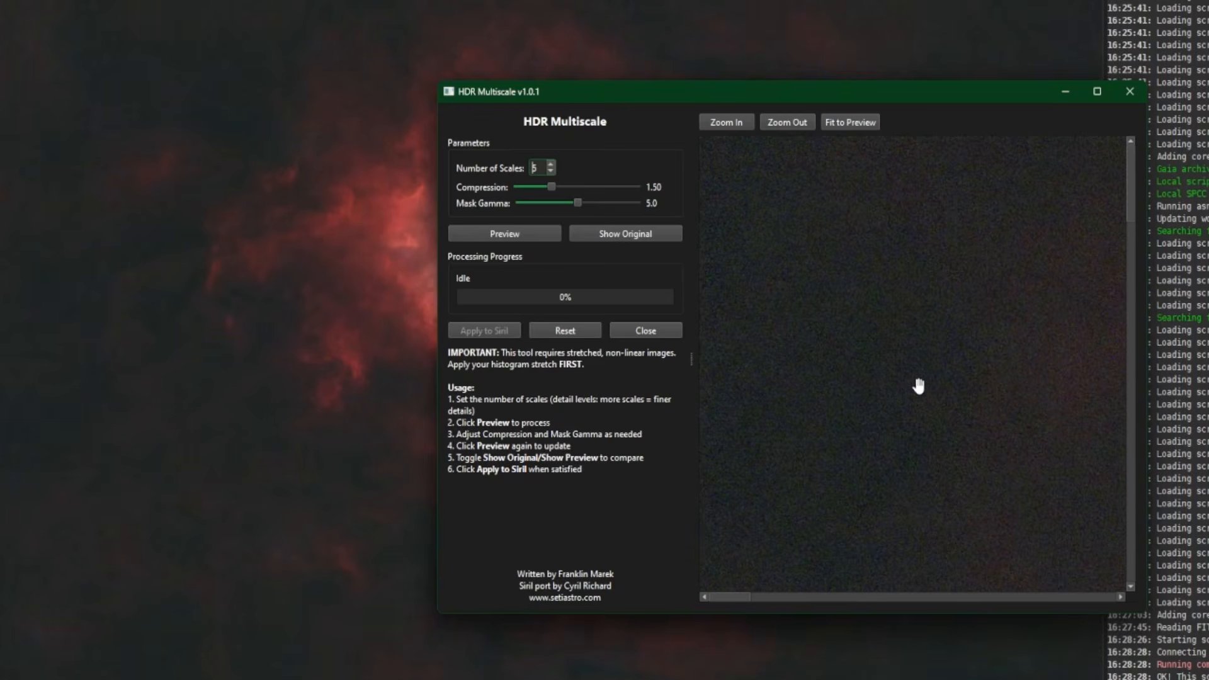
- Generate an HDR Multiscale preview of the nebula core with the default parameters and compare it with the original
left_click(857, 125)
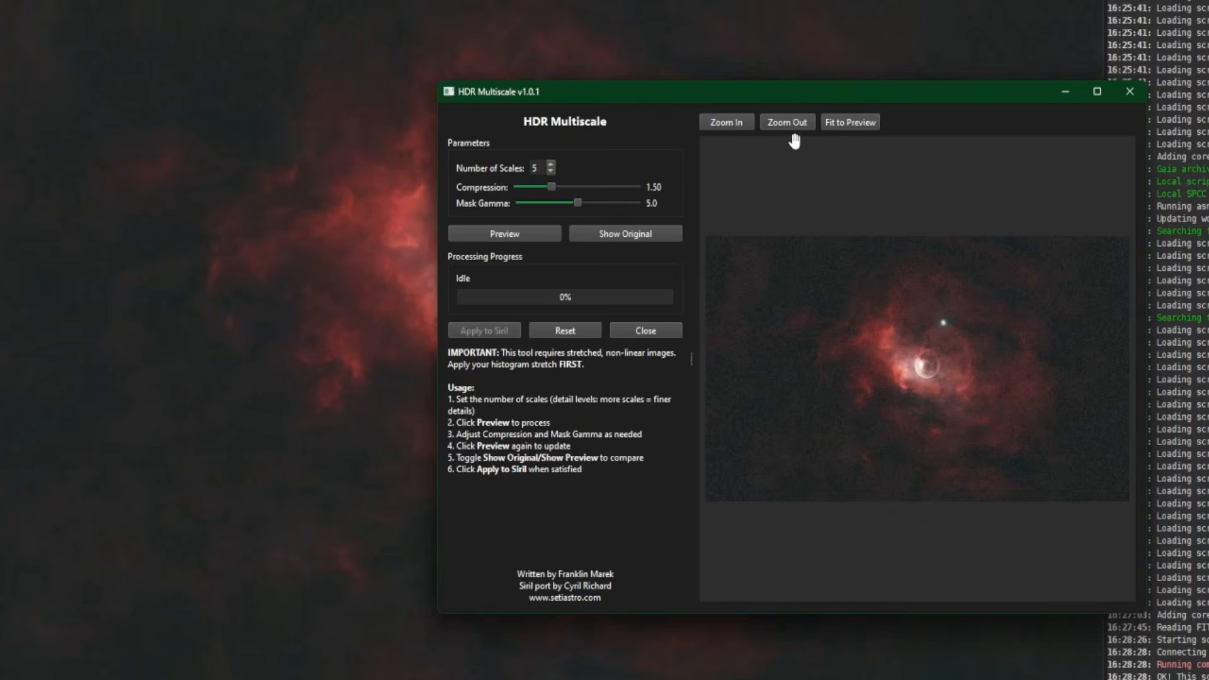
scroll(932, 406, "up", 3)
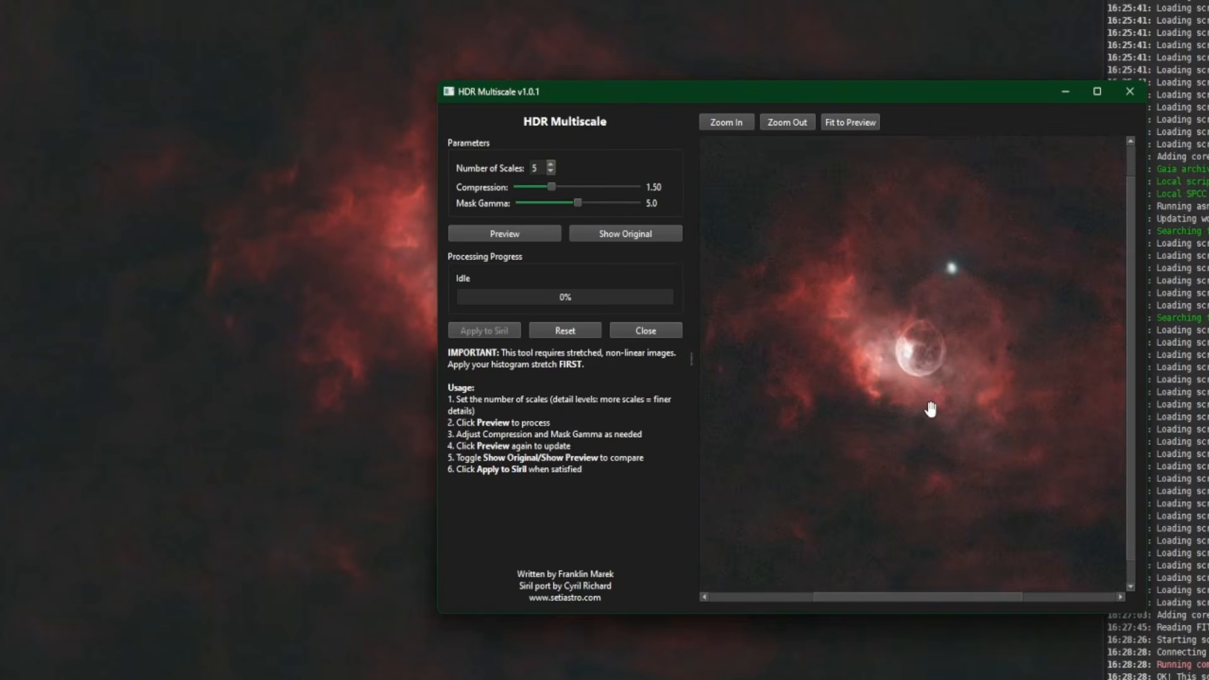
scroll(928, 340, "down", 3)
scroll(928, 340, "up", 3)
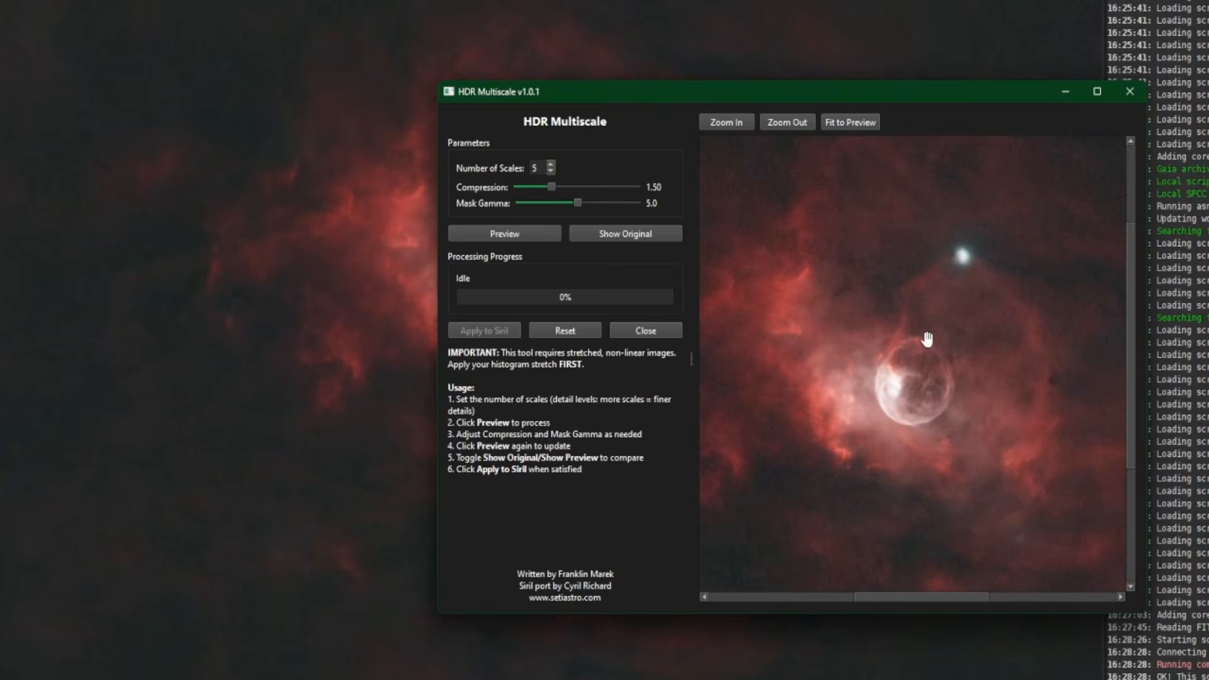
mouse_move(861, 354)
left_mouse_down()
mouse_move(805, 405)
mouse_move(815, 396)
mouse_move(804, 377)
mouse_move(857, 338)
left_mouse_up()
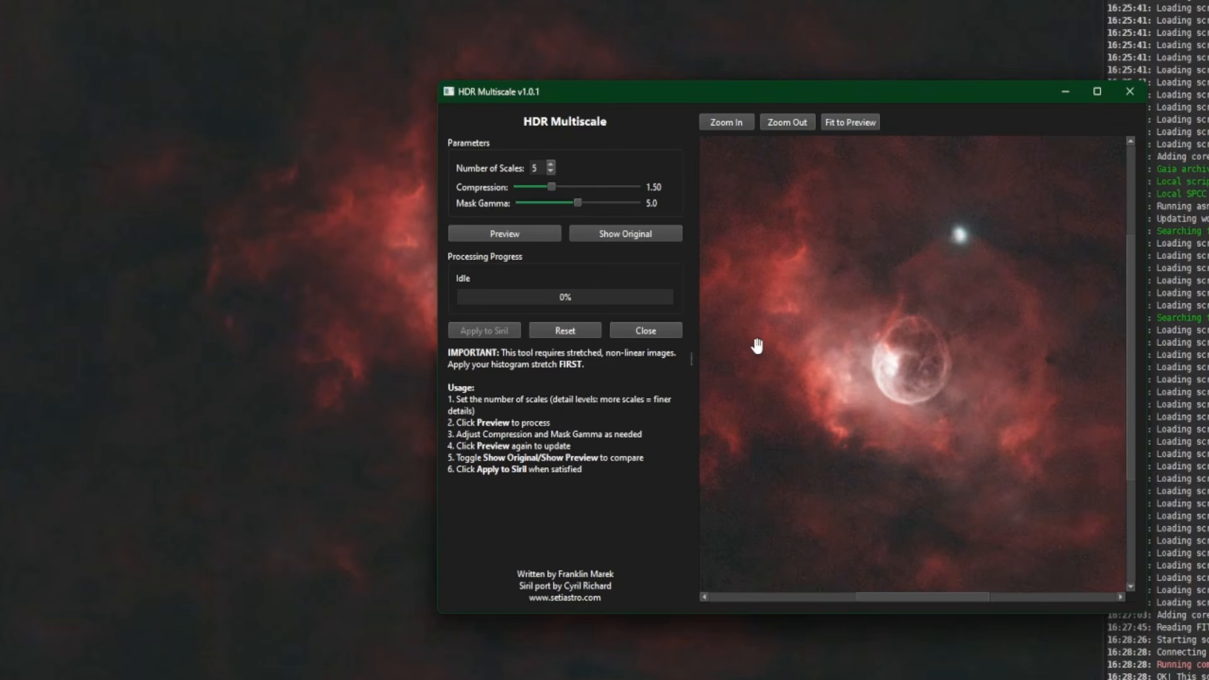
left_click(518, 236)
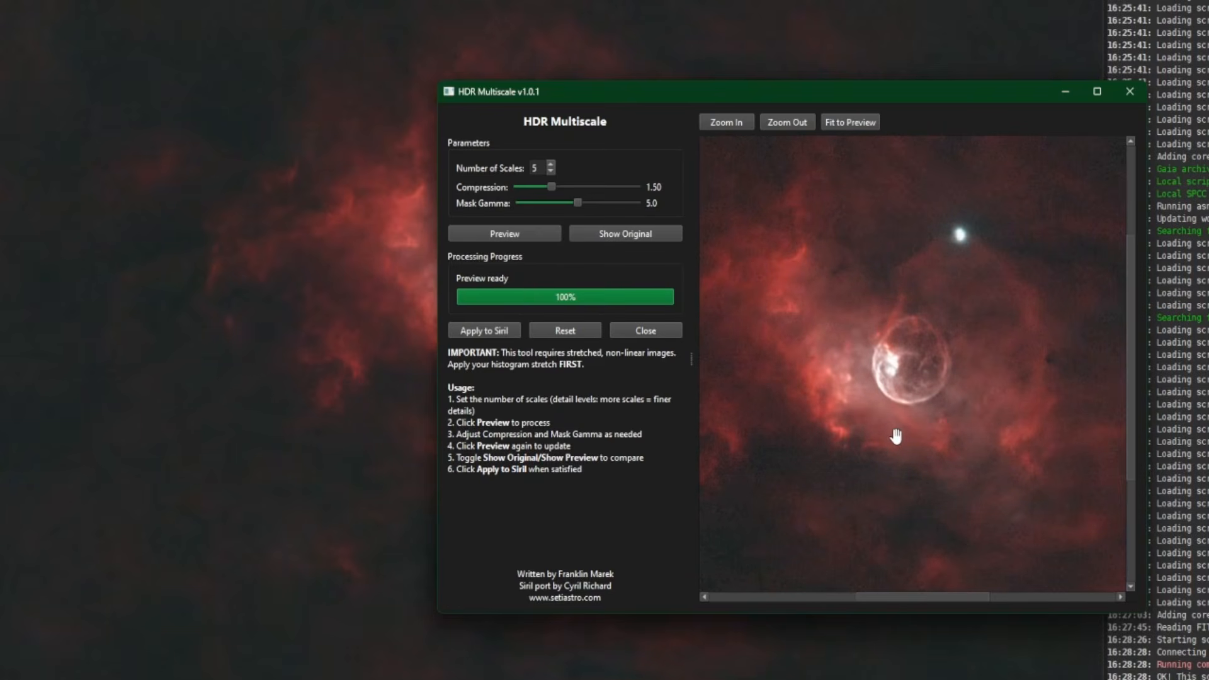
left_click(625, 234)
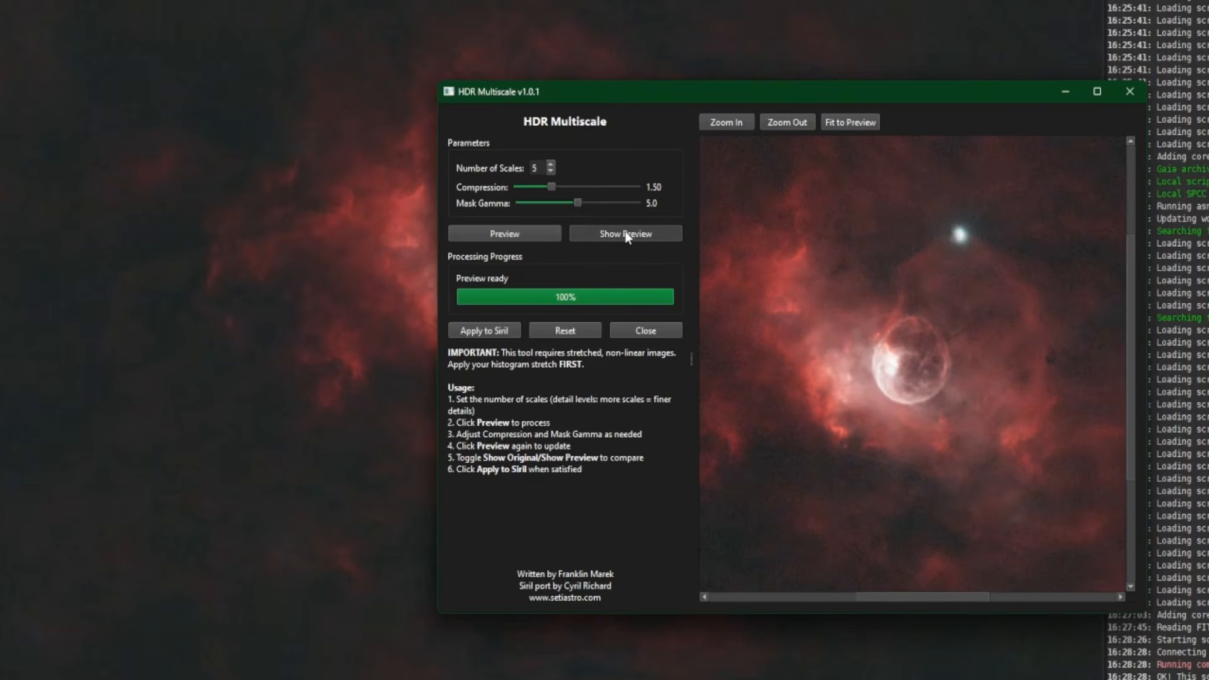
left_click(625, 234)
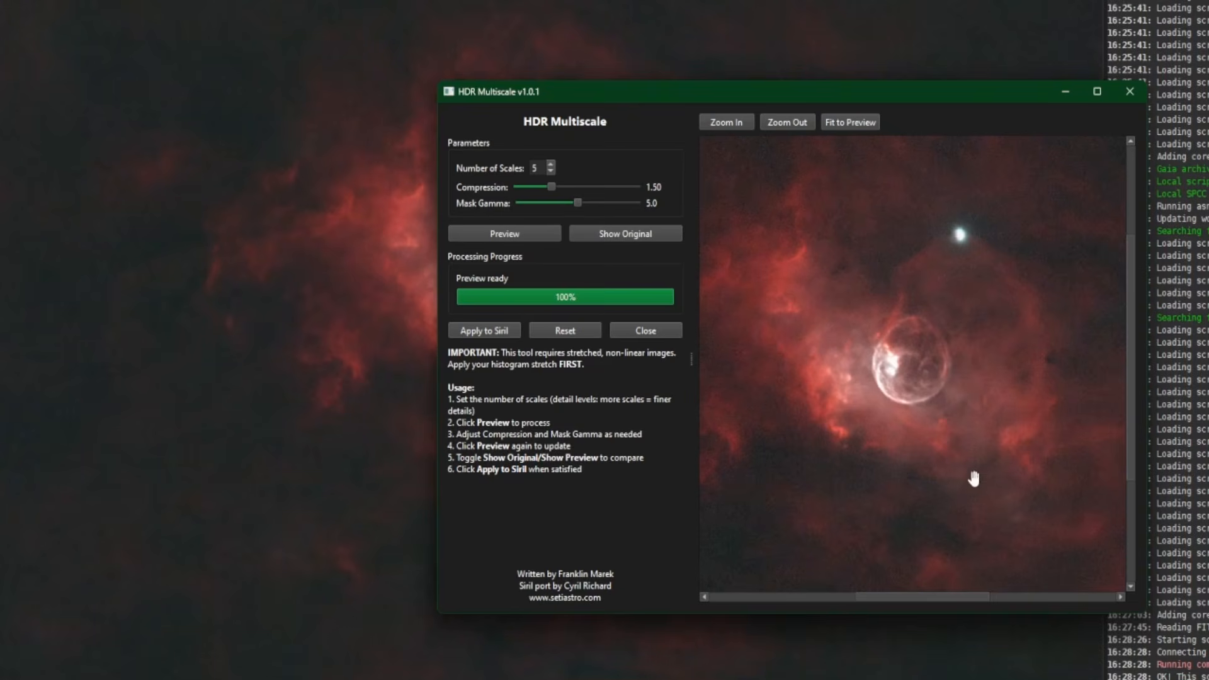
- Apply the previewed HDR Multiscale result to the image in Siril and close the script window
left_click(480, 331)
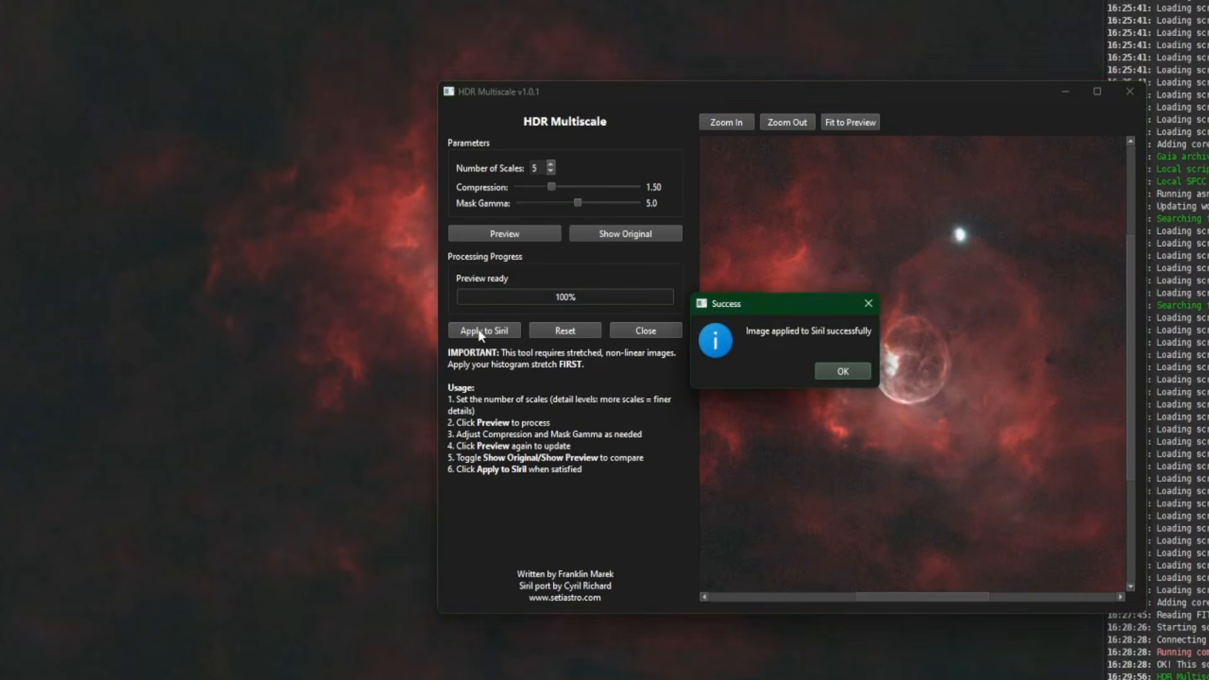
left_click(842, 372)
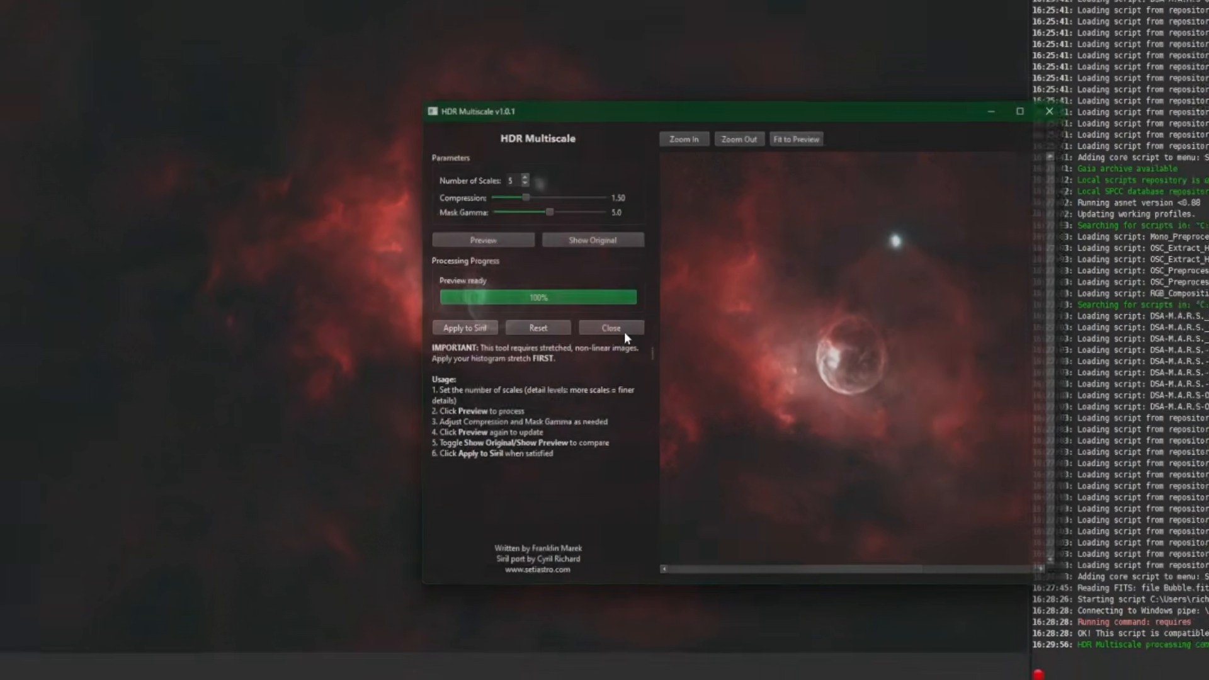
left_click(625, 330)
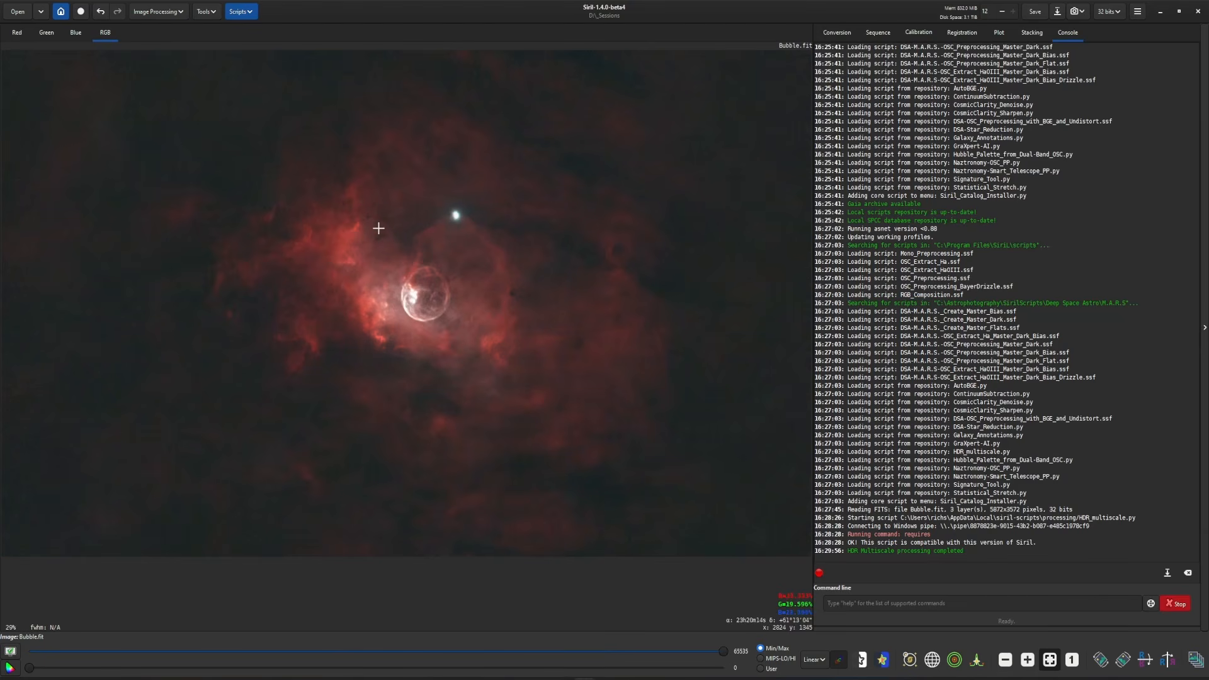
- Compare the bubble and surrounding nebula before and after by repeatedly undoing and redoing the HDR Multiscale edit
left_click(101, 17)
left_click(115, 15)
scroll(376, 278, "up", 2)
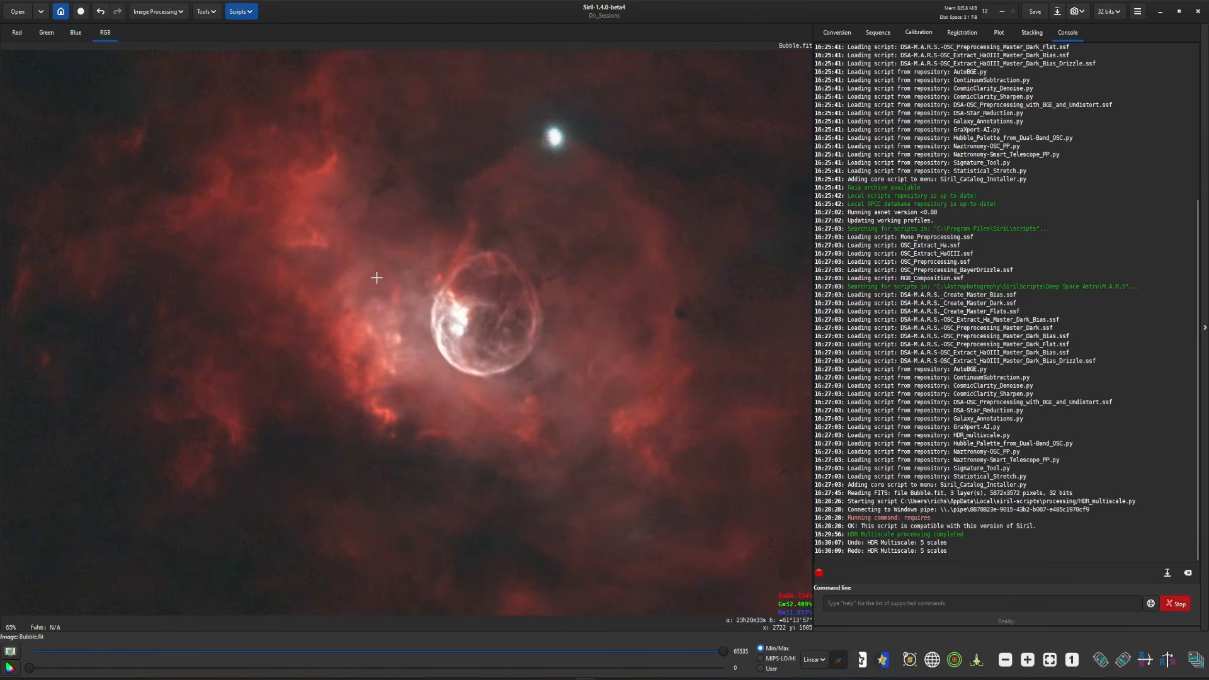
scroll(377, 278, "up", 1)
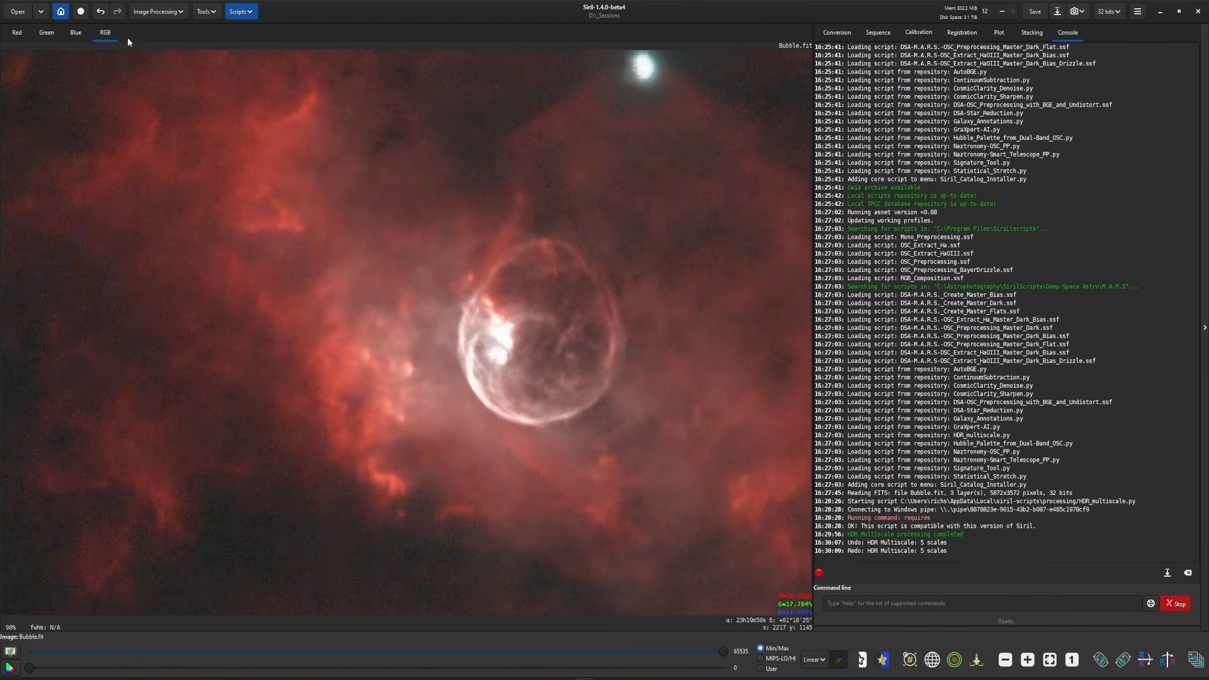
left_click(104, 15)
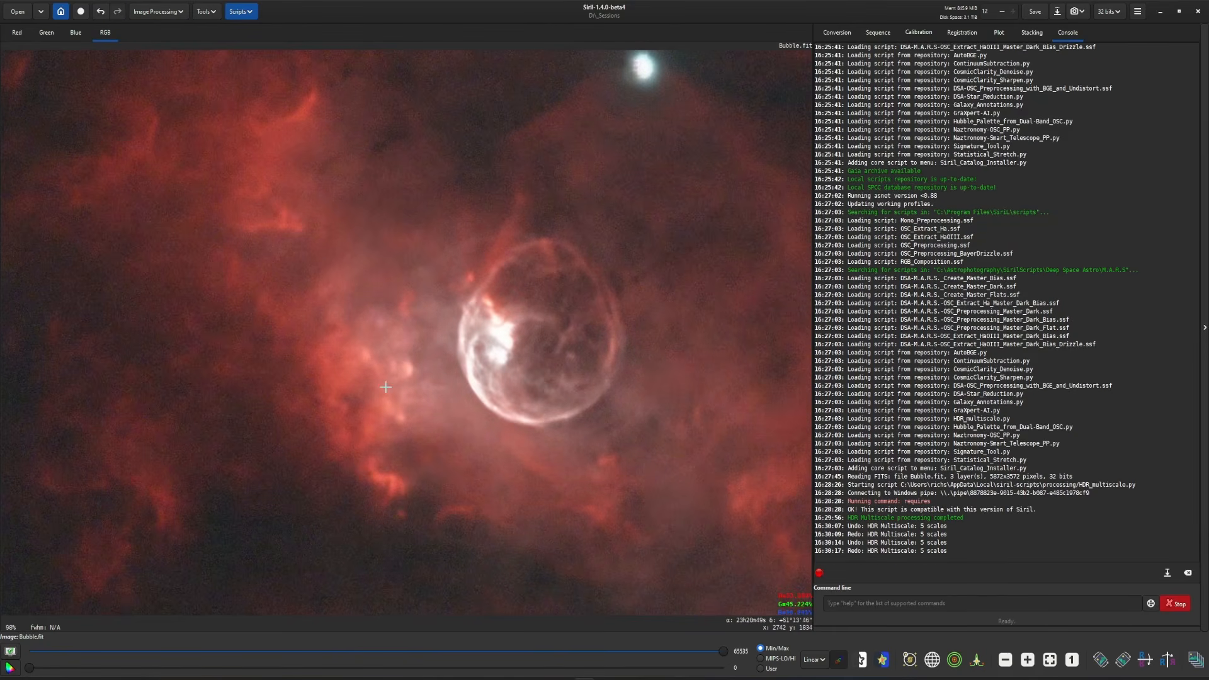
scroll(308, 125, "down", 1)
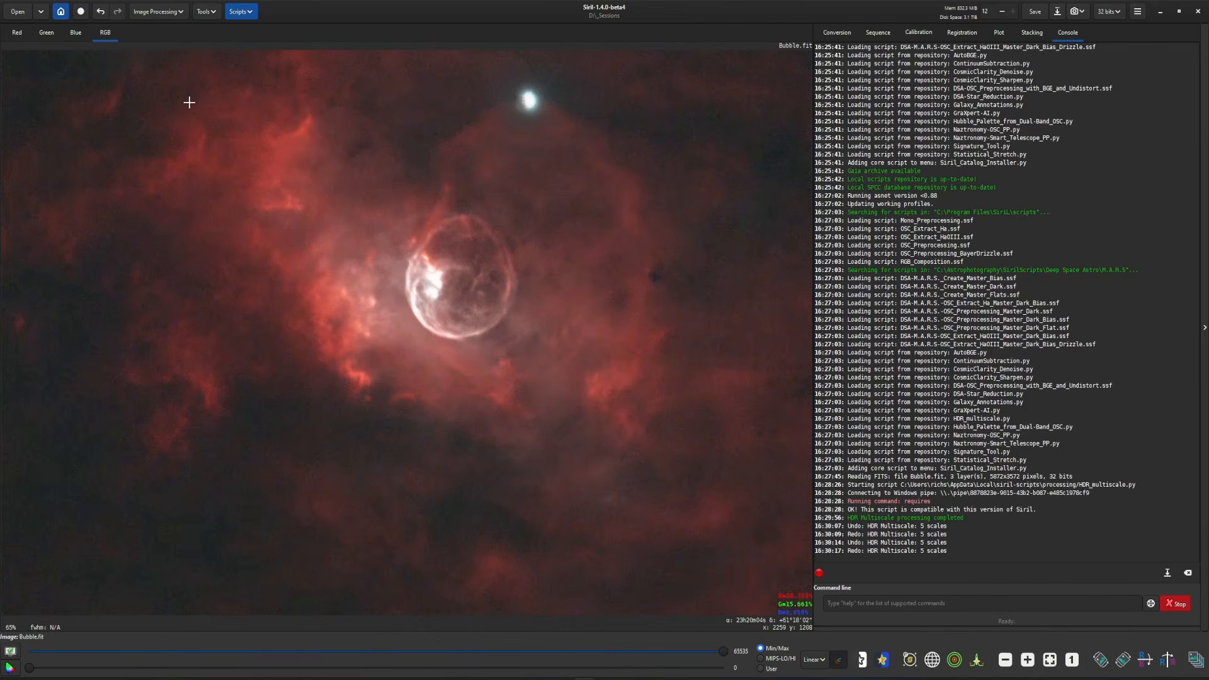
left_click(100, 11)
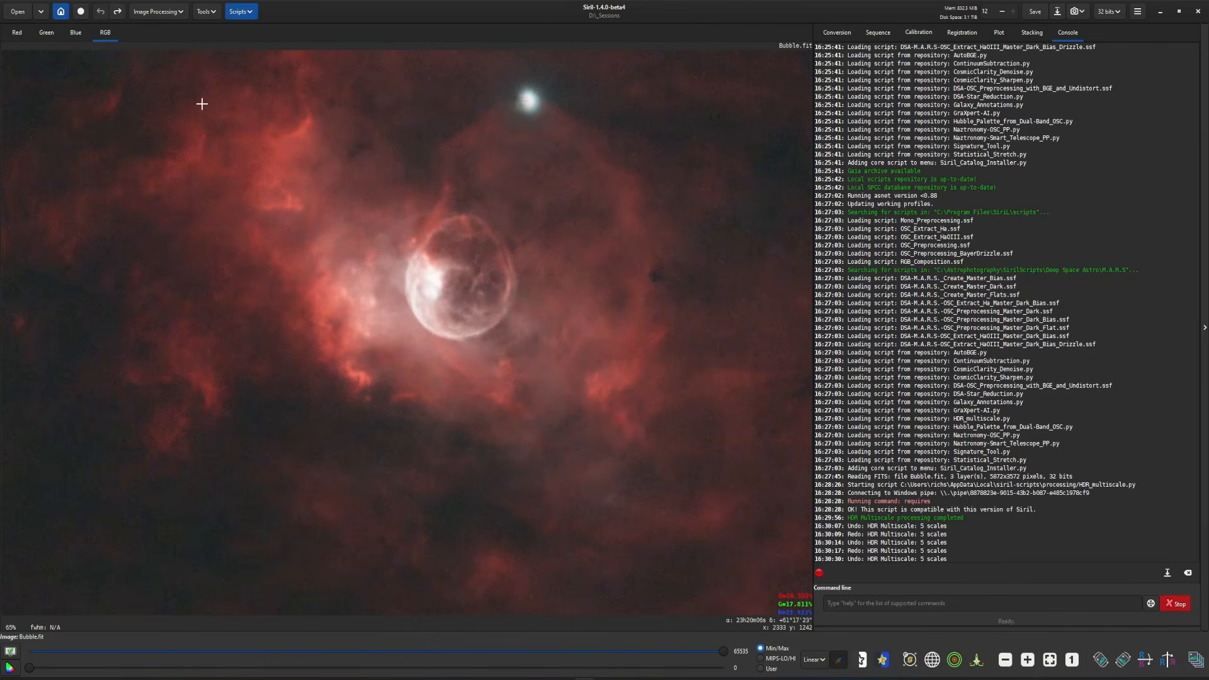
left_click(117, 12)
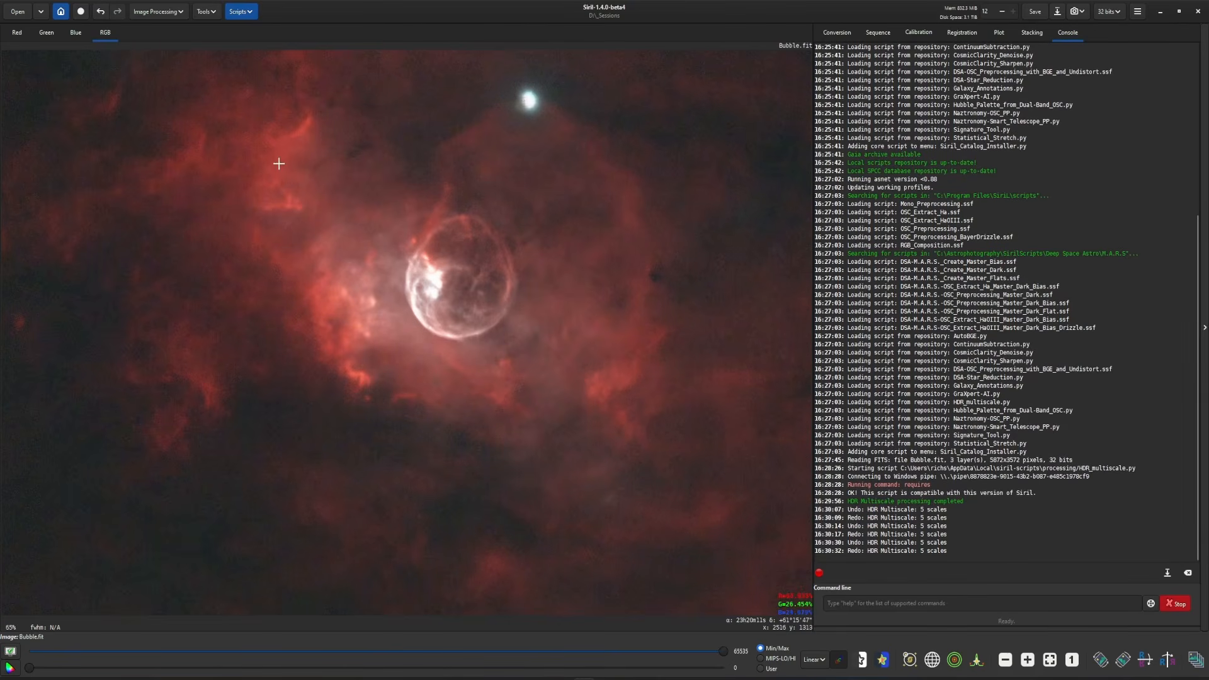
scroll(501, 319, "down", 2)
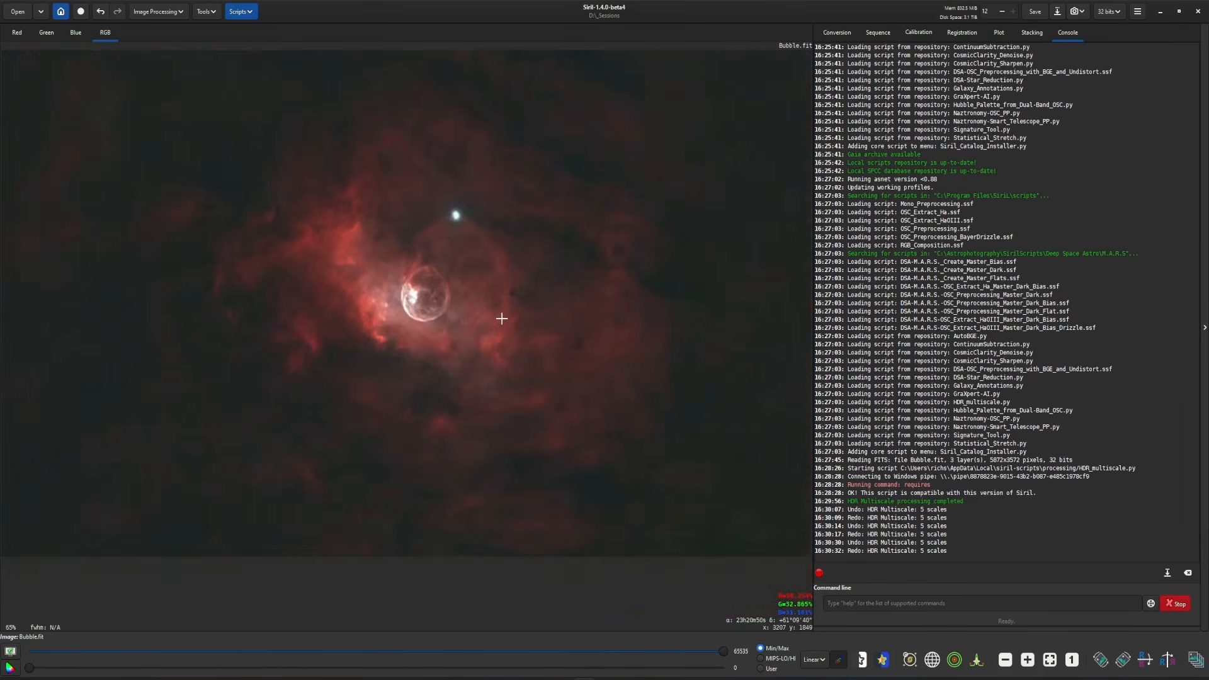
- Undo the HDR Multiscale edit and run the HDR_multiscale.py script again on the restored image
key("ctrl+z")
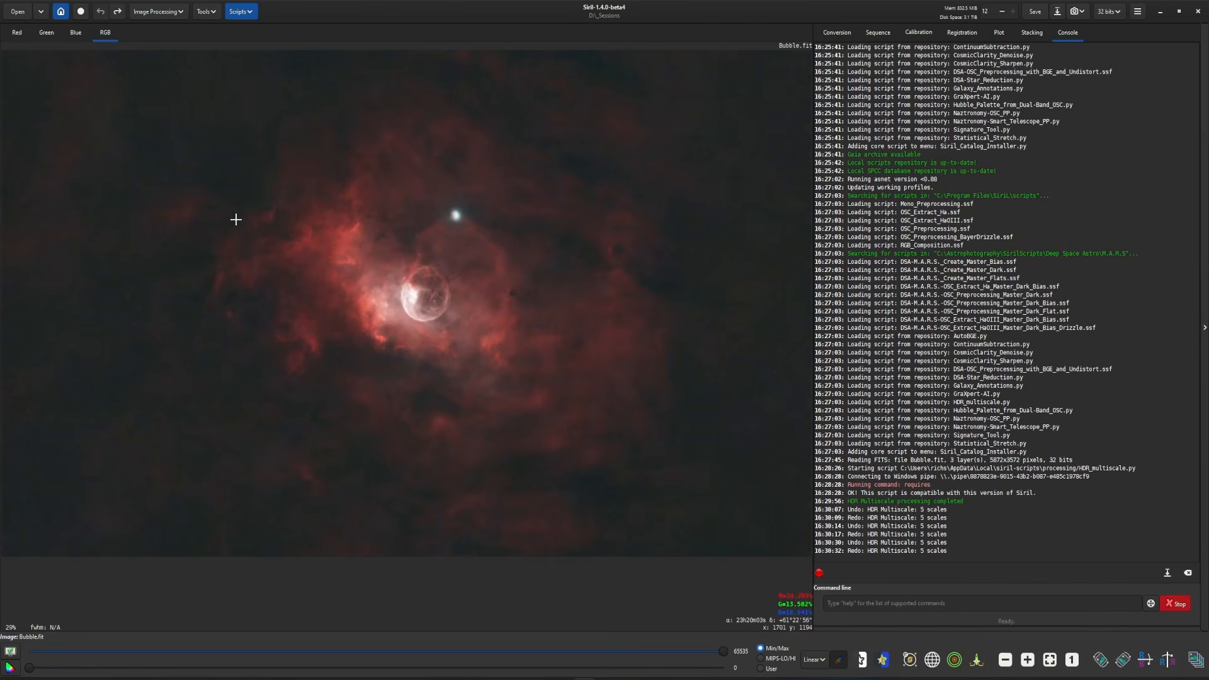
left_click(241, 11)
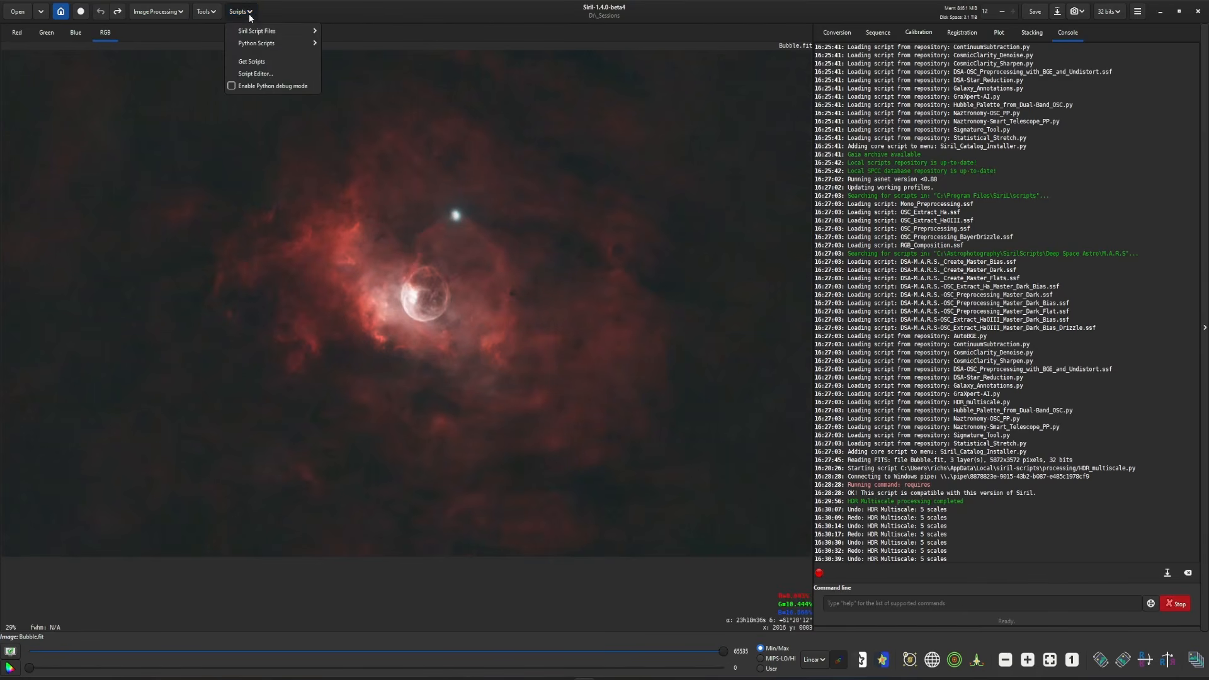
mouse_move(261, 43)
mouse_move(359, 47)
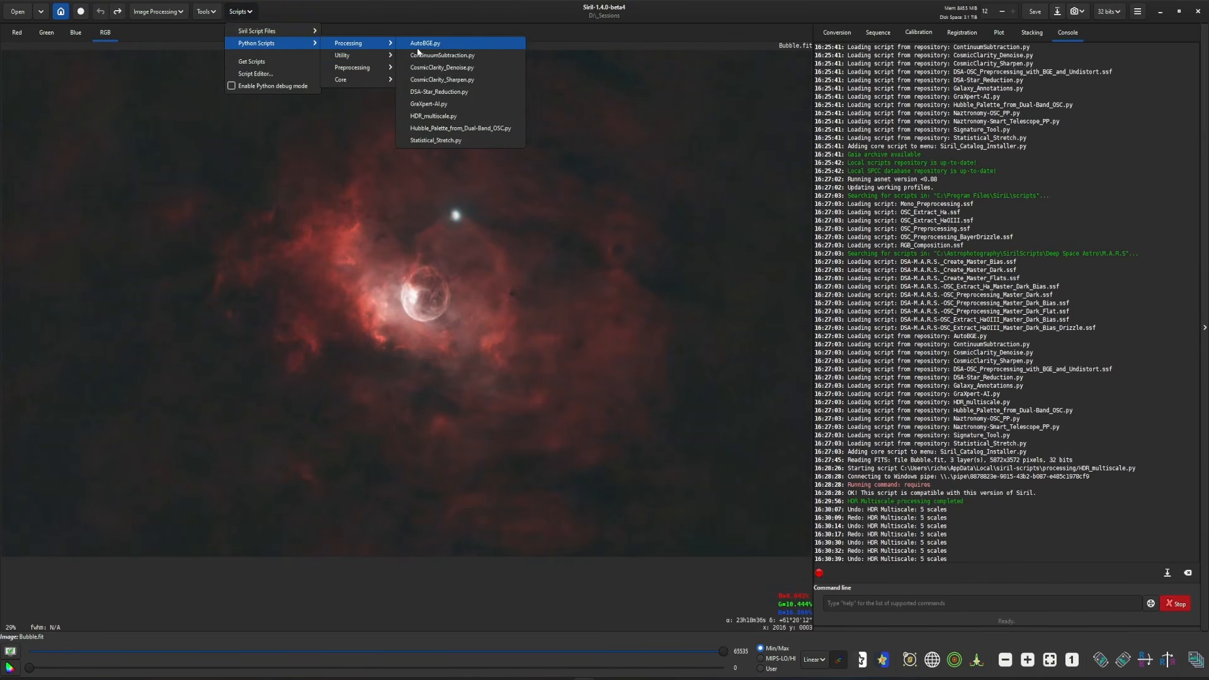
left_click(453, 119)
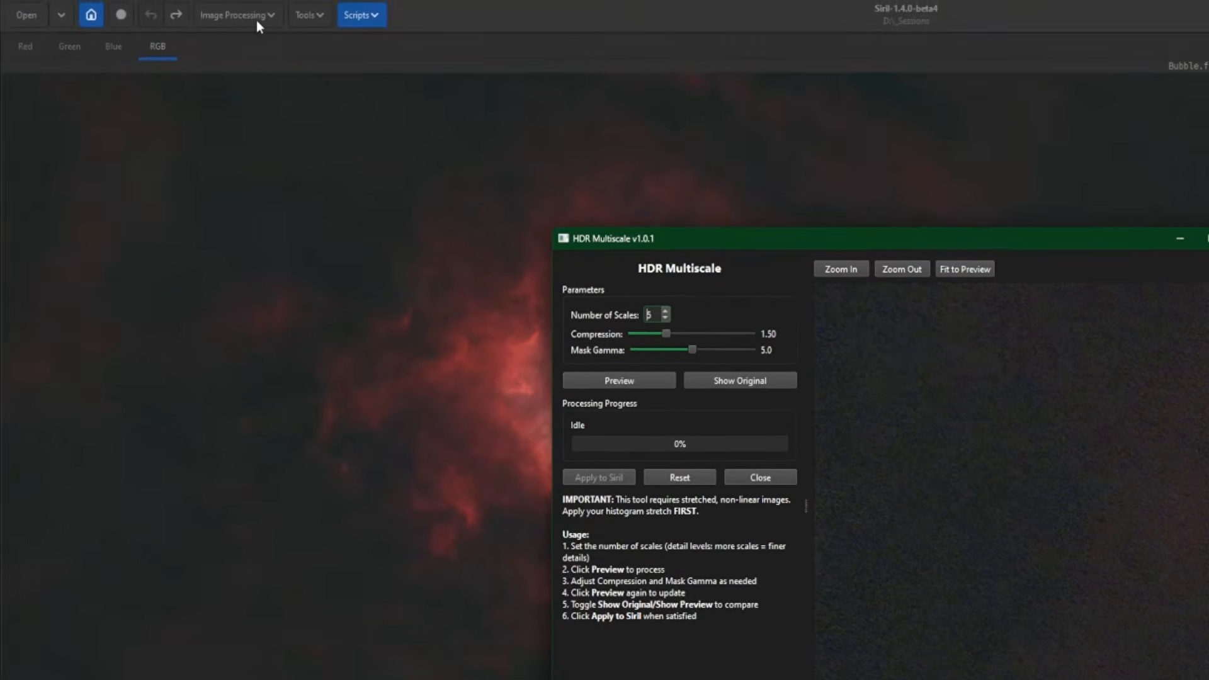
- Try the À trous wavelets transform with six BSpline layers, setting layer 2 to 2.29 and layer 4 to 4.58, and cancel it
left_click(260, 20)
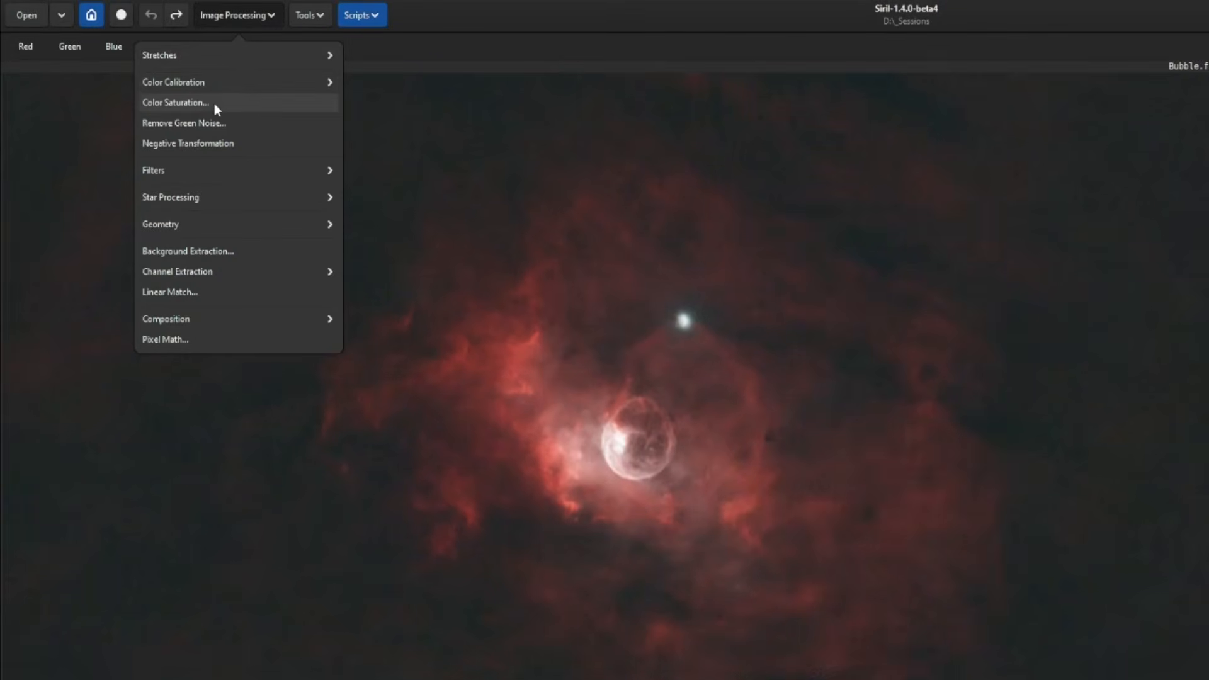
left_click(181, 171)
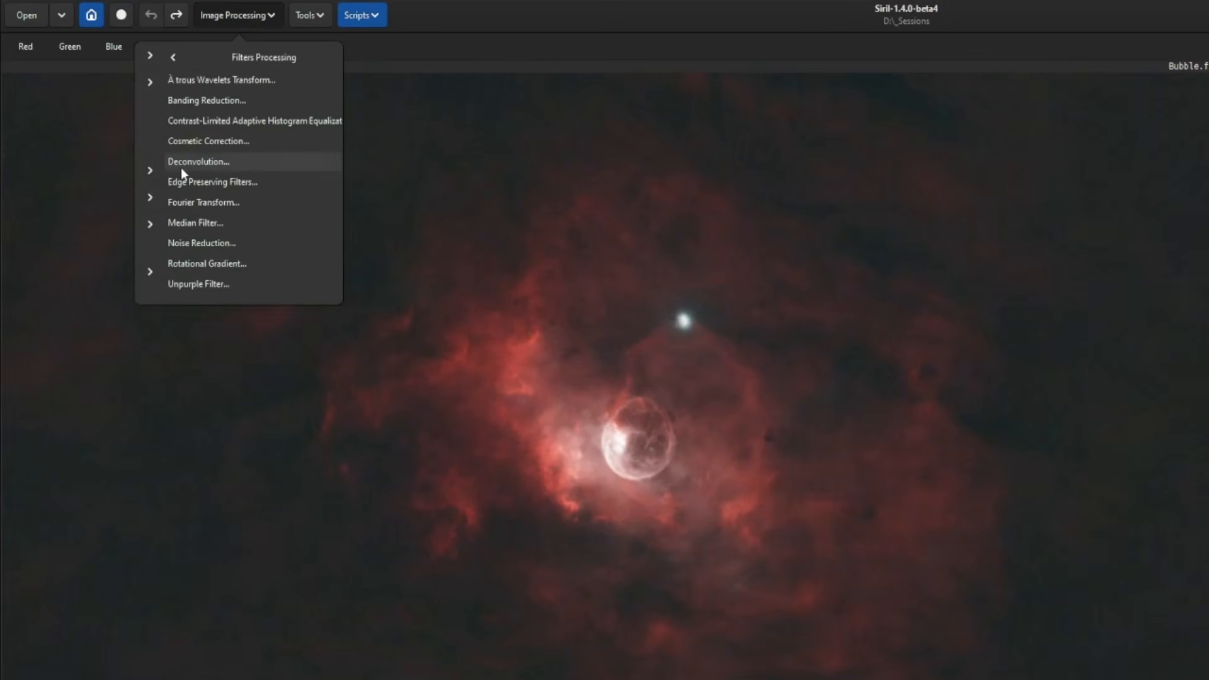
left_click(212, 81)
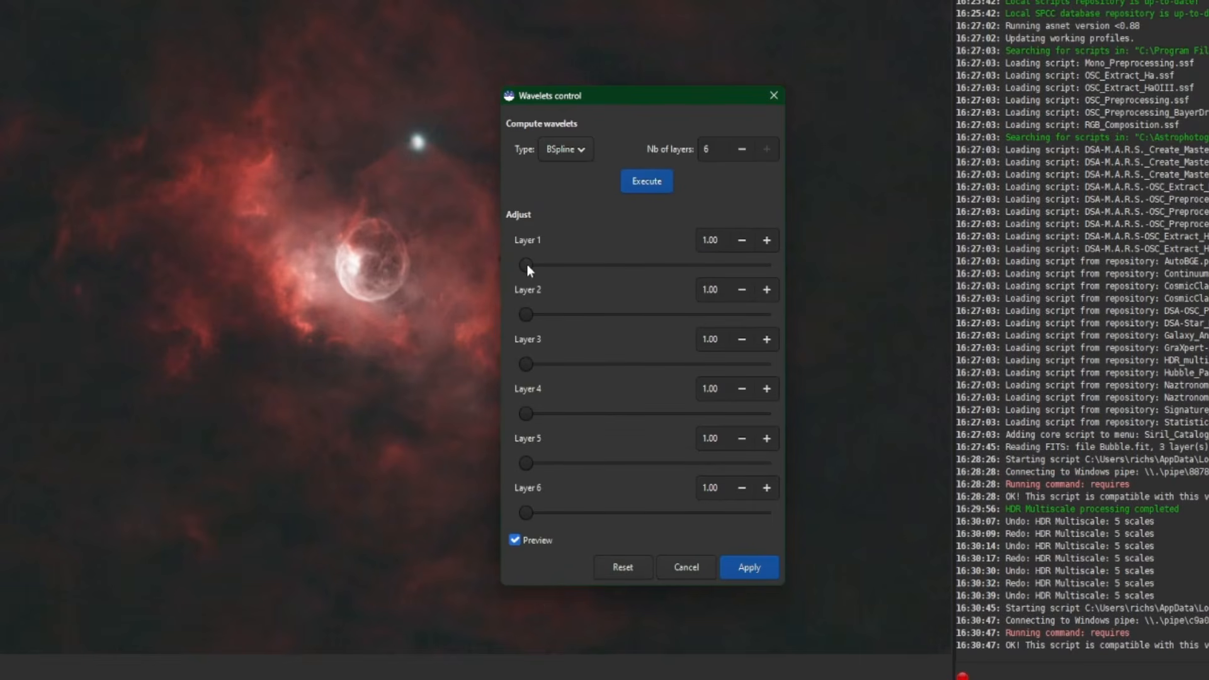
left_click_drag(527, 264, 528, 265)
left_click_drag(530, 413, 535, 413)
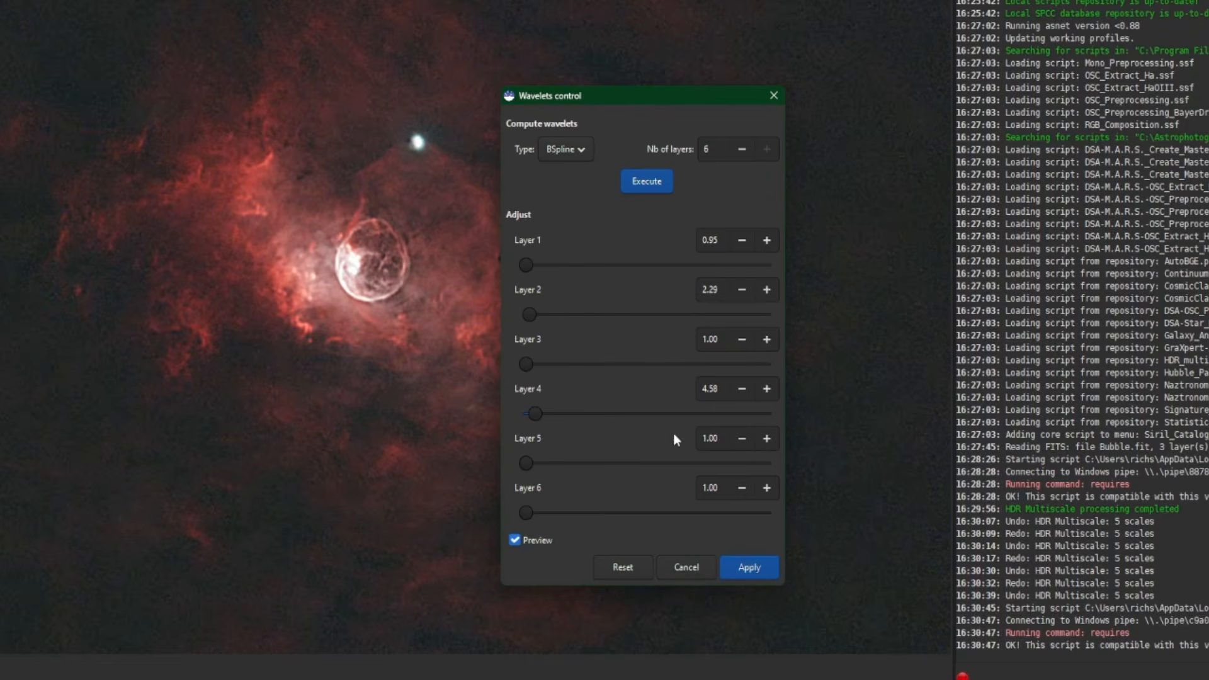
left_click(677, 566)
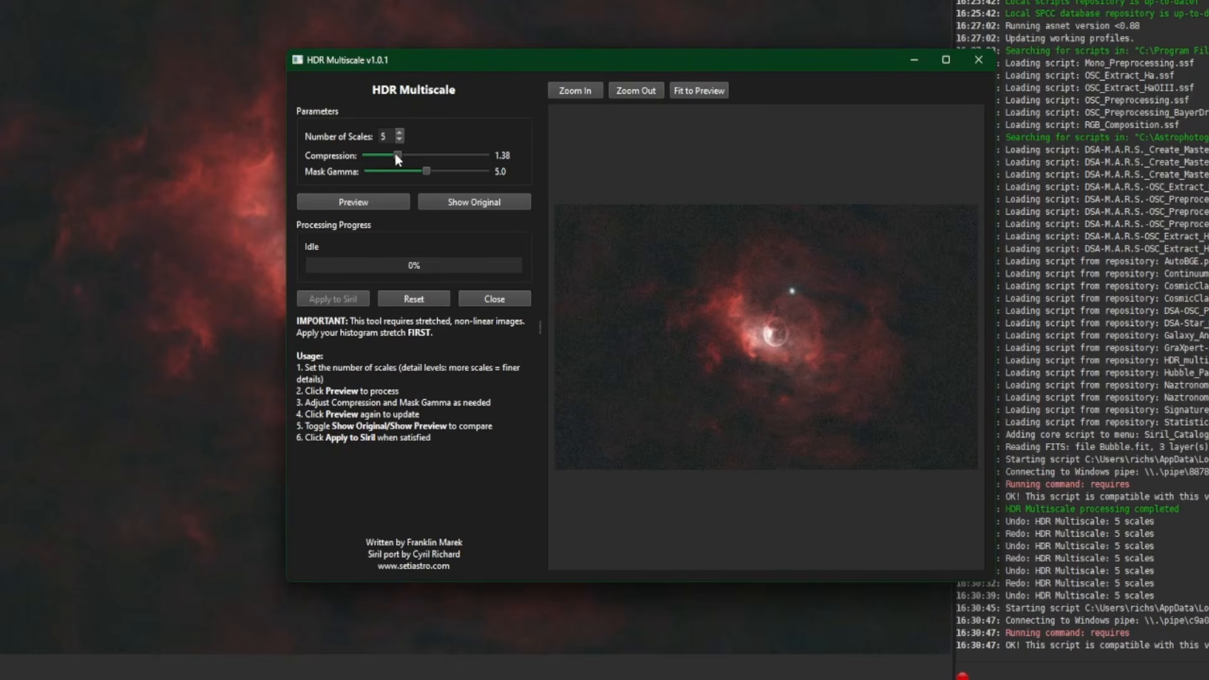
- Try different compression and mask gamma settings in HDR Multiscale and reset the parameters to their defaults
mouse_move(395, 153)
left_mouse_down()
mouse_move(369, 161)
mouse_move(460, 154)
mouse_move(400, 157)
left_mouse_up()
left_click_drag(426, 172, 473, 171)
left_click_drag(474, 171, 389, 170)
left_click(427, 303)
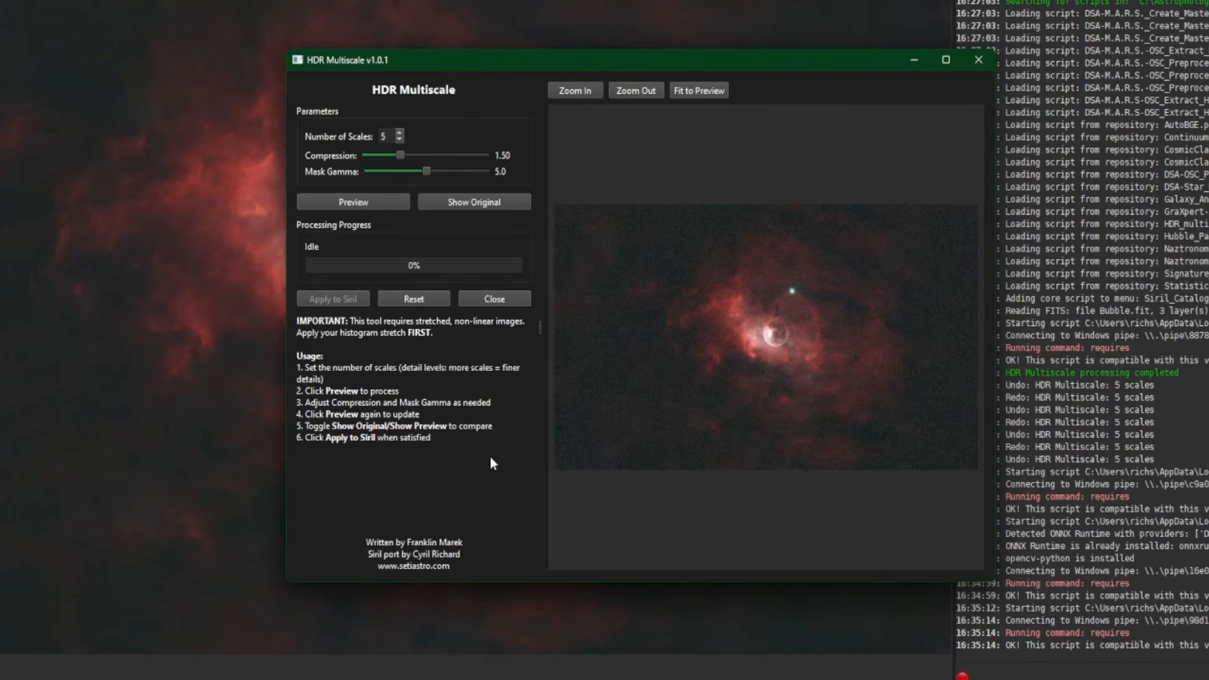
- Close the HDR Multiscale window, open M82_Cigar.fit and run the HDR_multiscale.py script on it
left_click(977, 59)
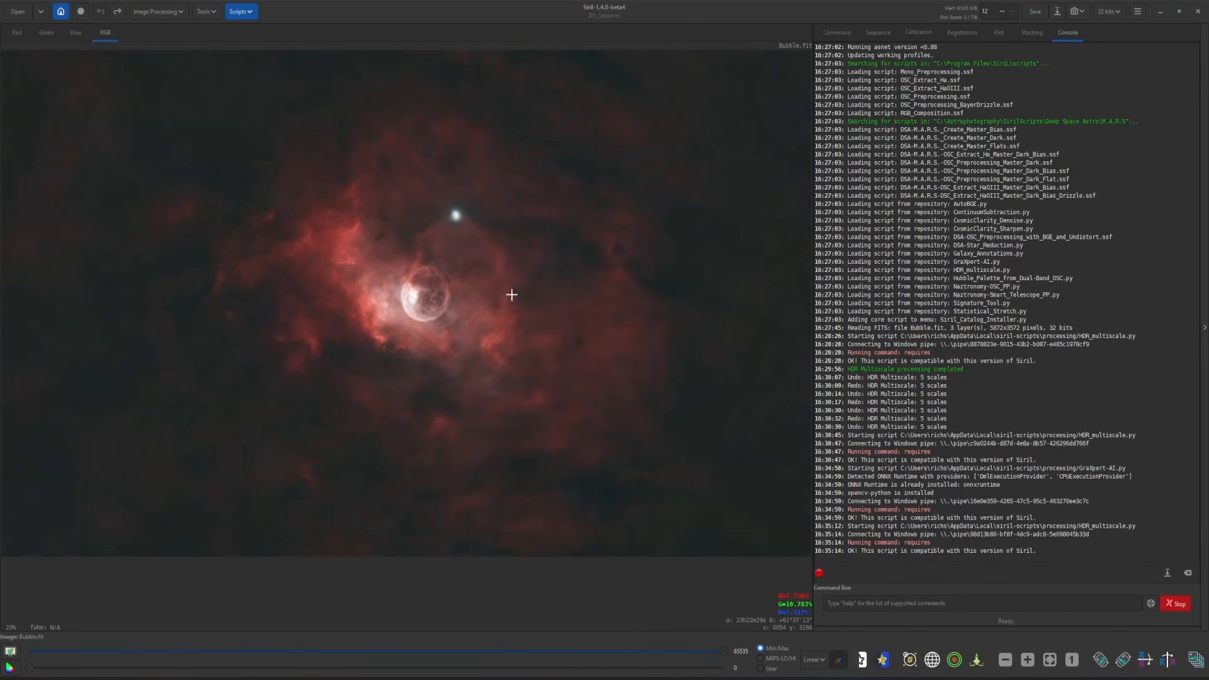
left_click(654, 371)
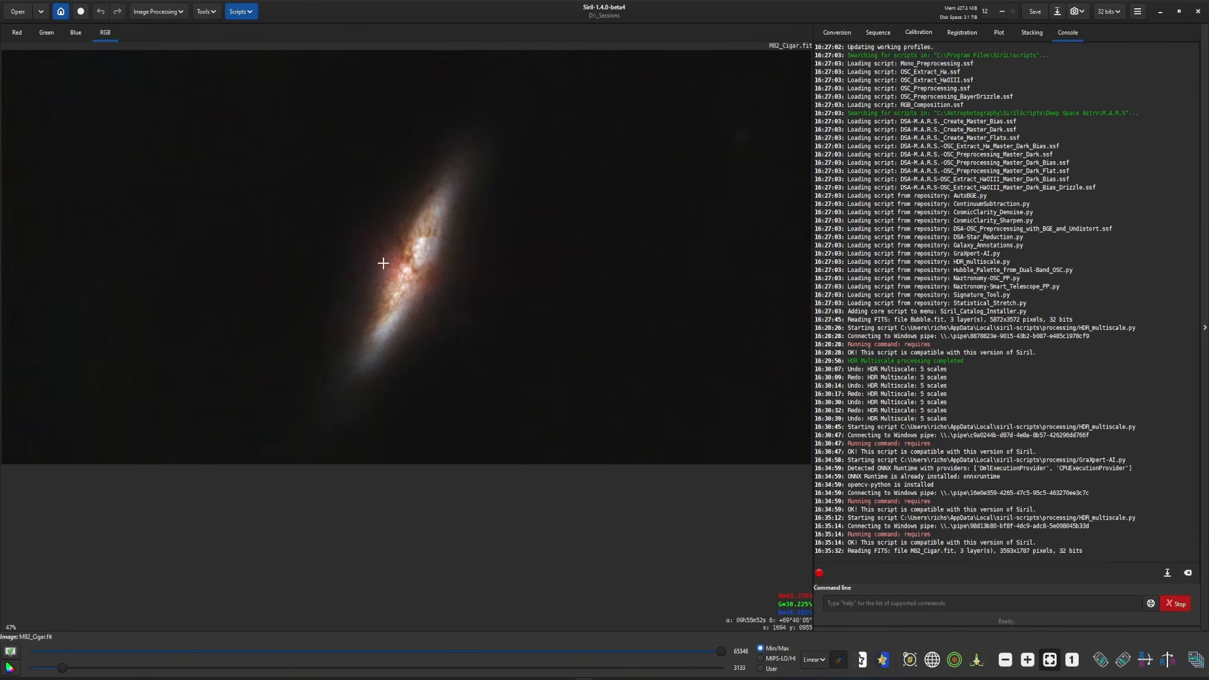
left_click(248, 11)
mouse_move(267, 42)
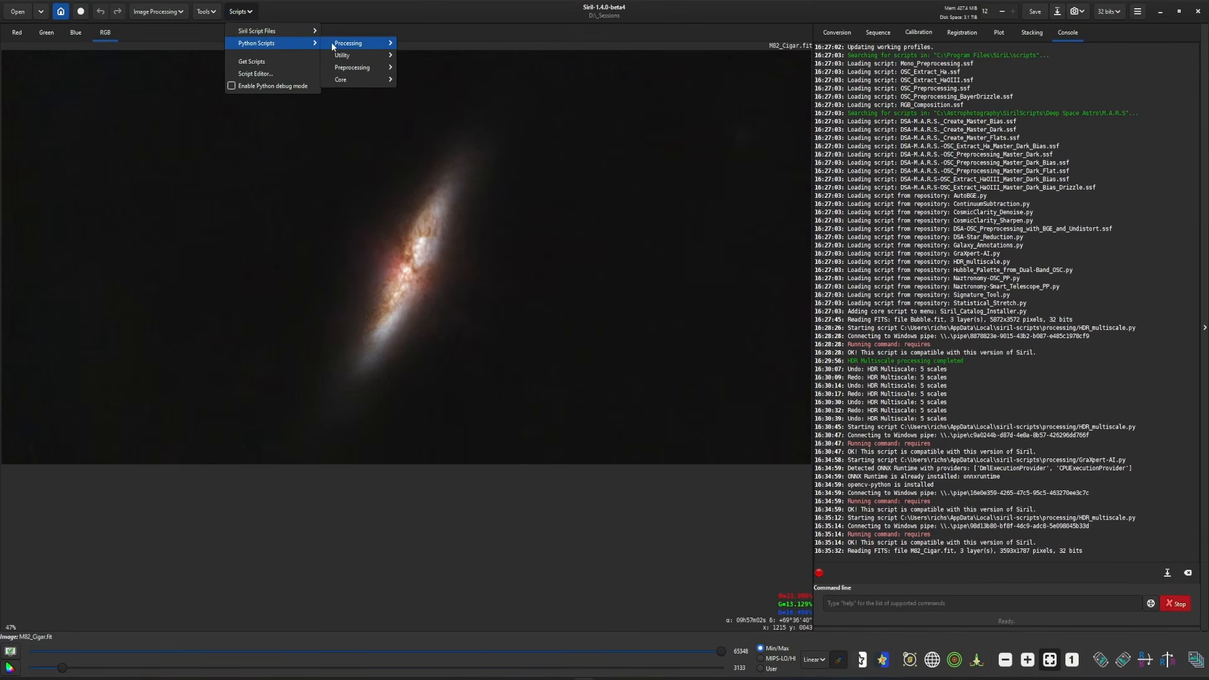
mouse_move(353, 43)
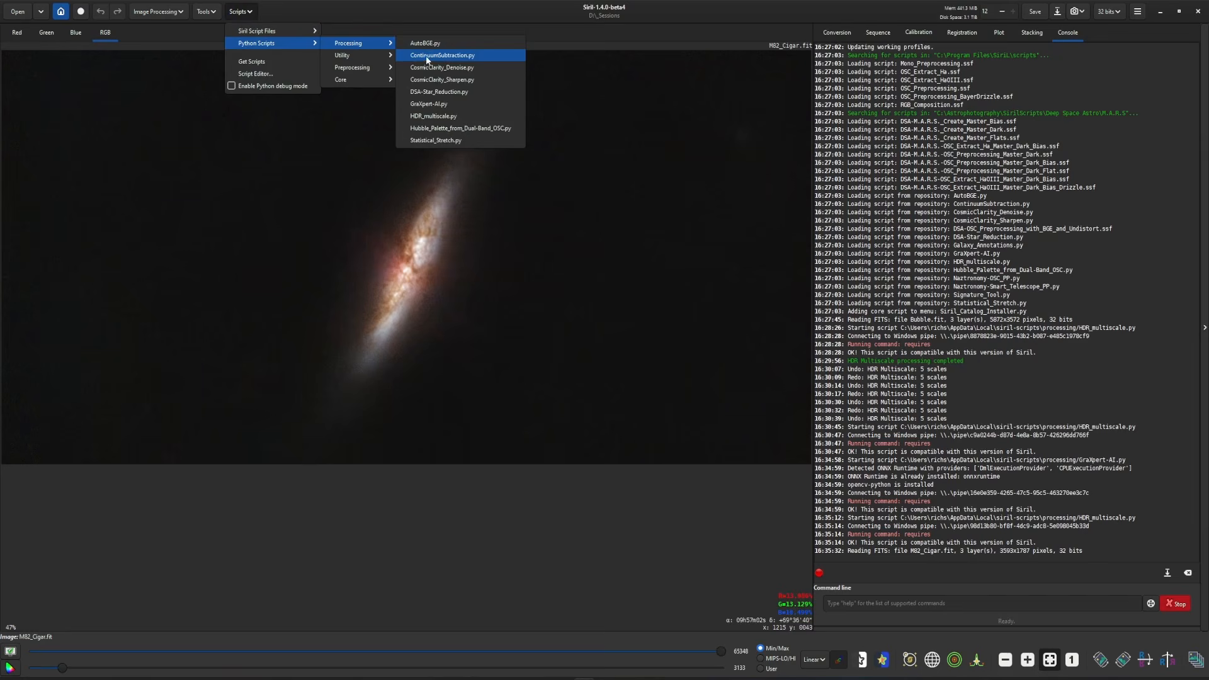
left_click(456, 115)
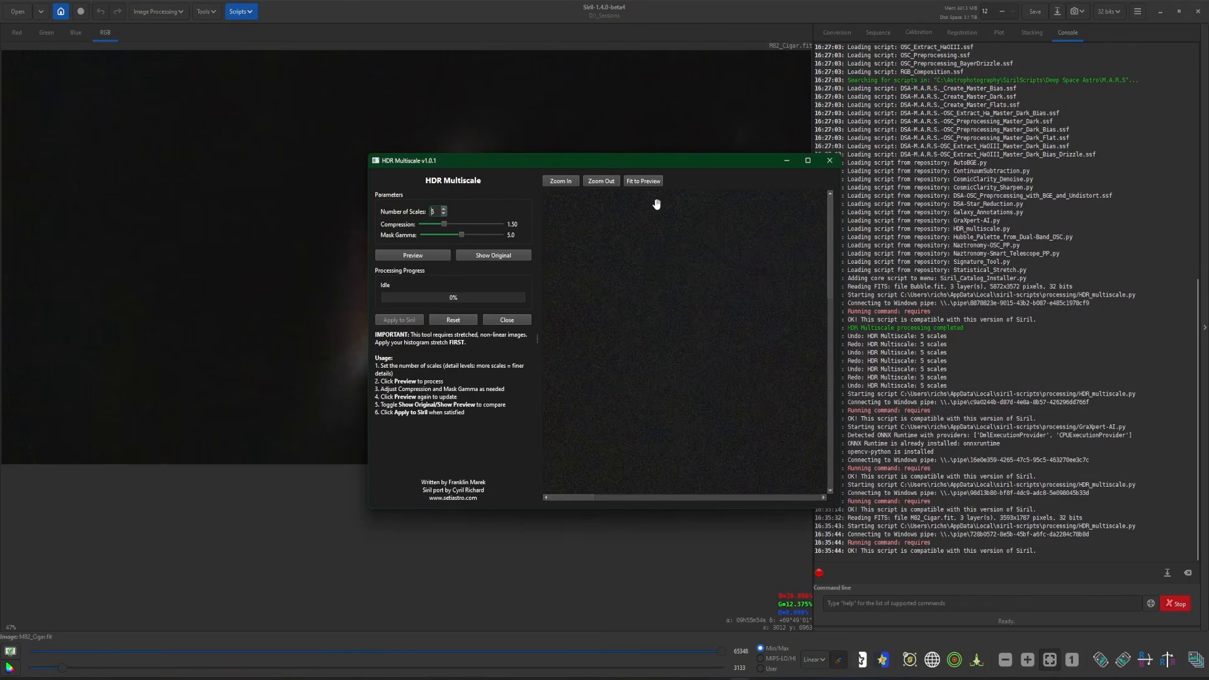
- Preview HDR Multiscale on the galaxy with 5 scales, compression 1.50 and mask gamma 5.0, apply it and close the script
left_click(649, 182)
scroll(666, 314, "up", 4)
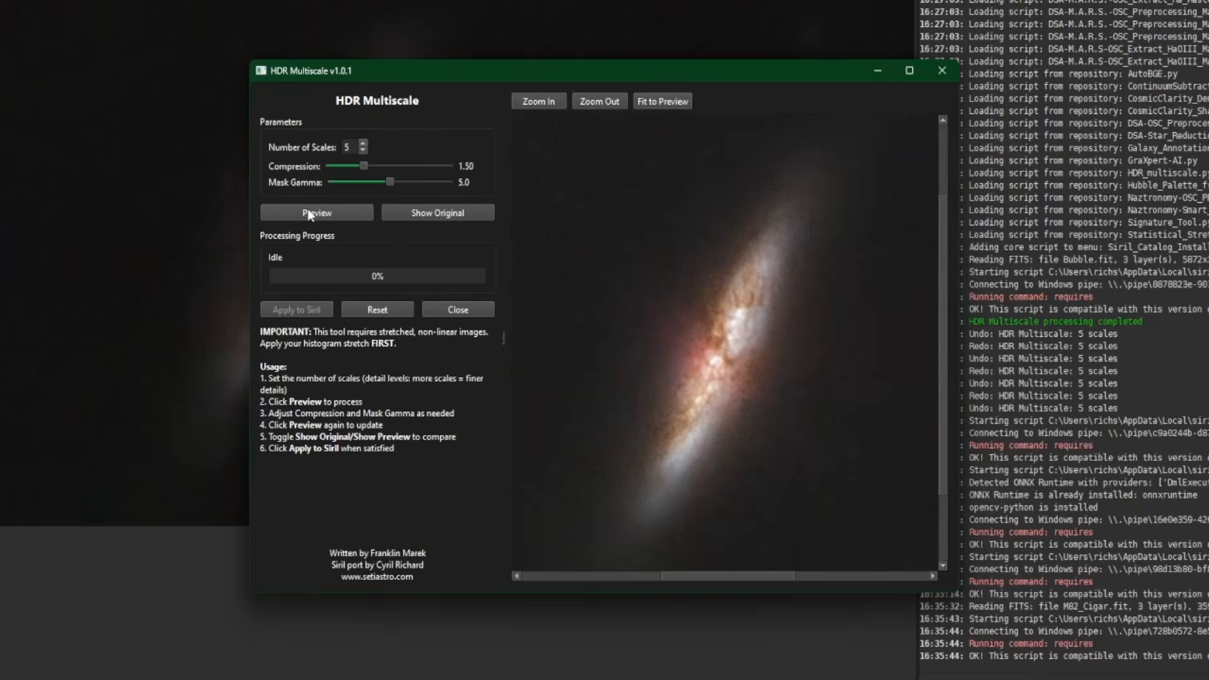
left_click(402, 253)
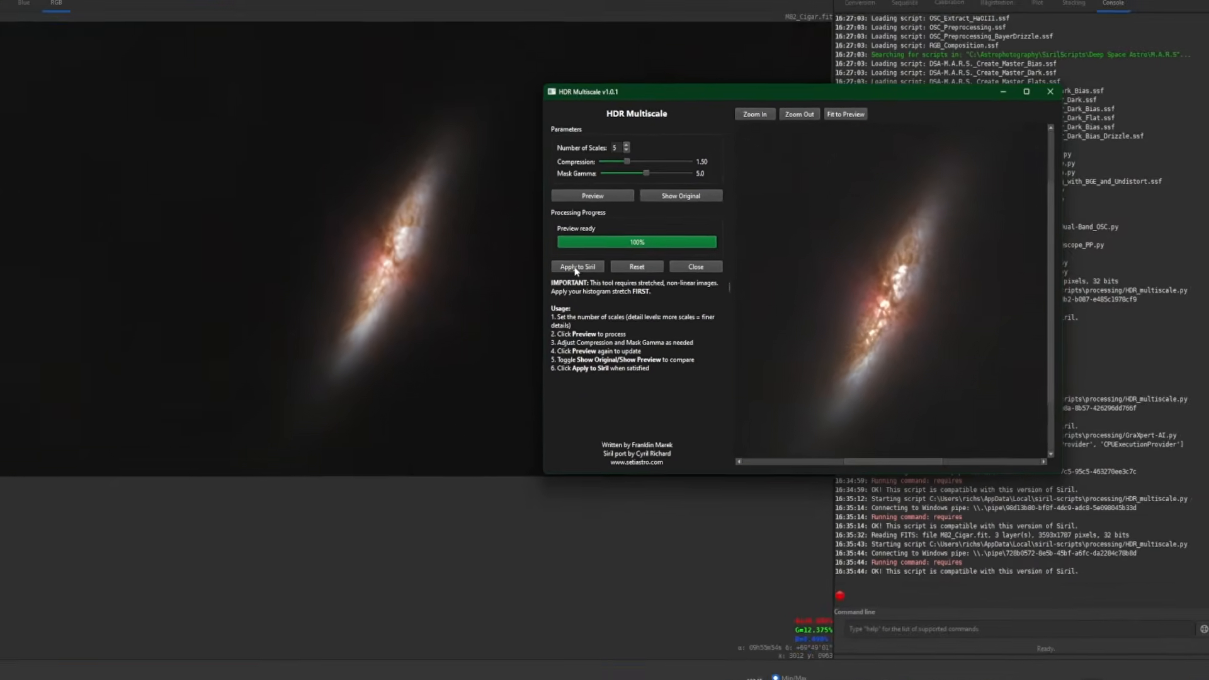
left_click(576, 267)
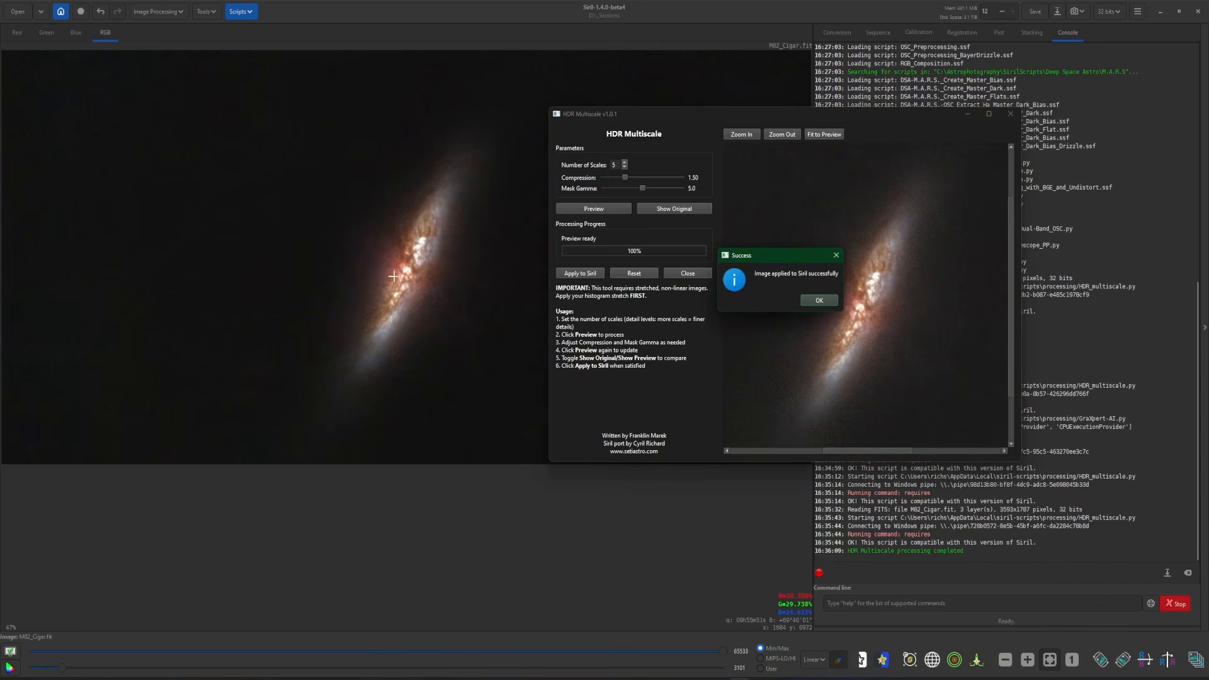
left_click(833, 301)
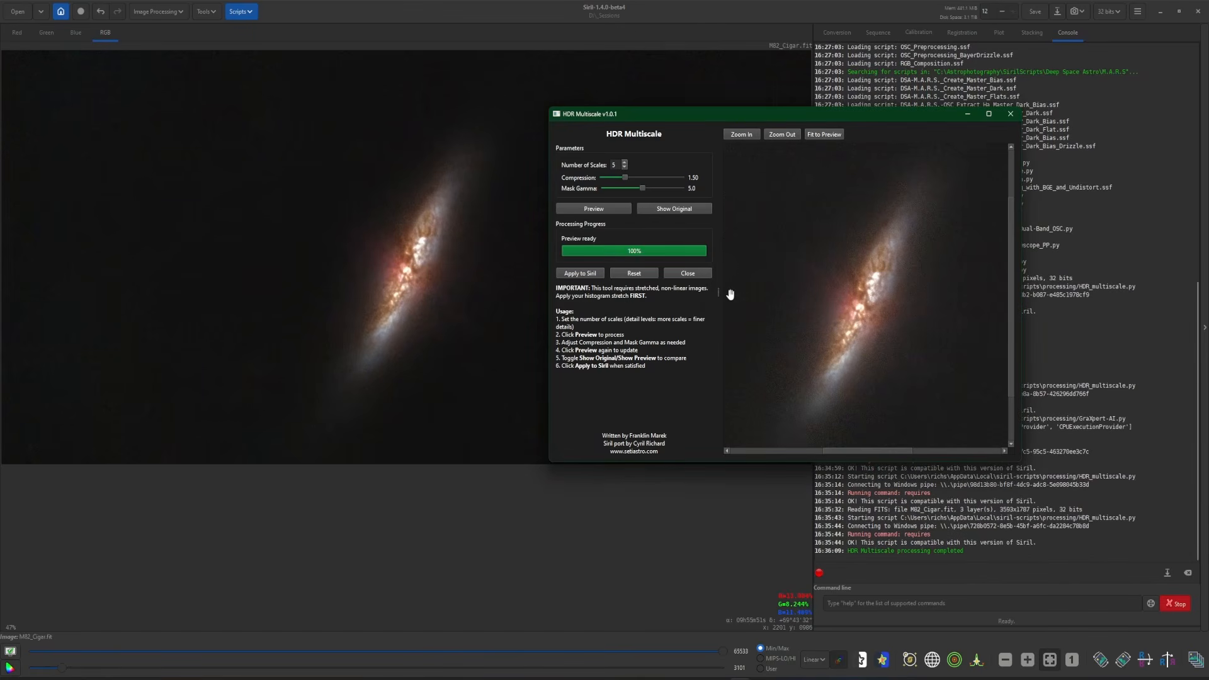
left_click(694, 273)
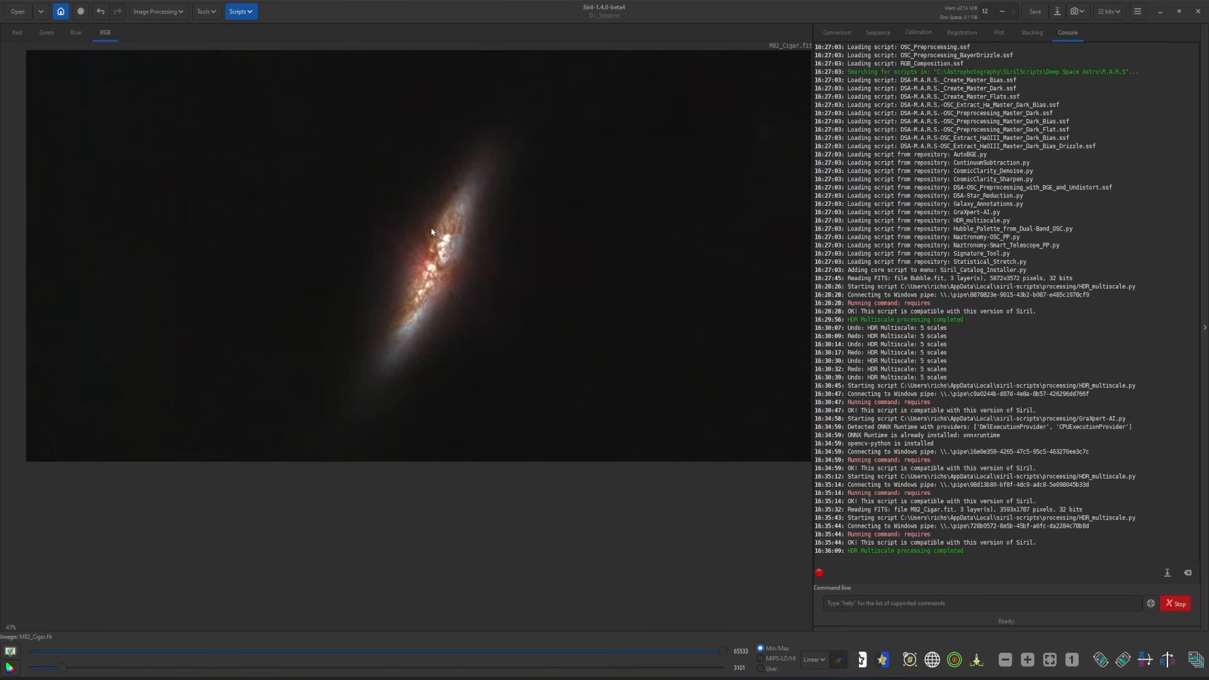
- Open FHRO.fit and run the HDR_multiscale.py script on it
left_click(622, 367)
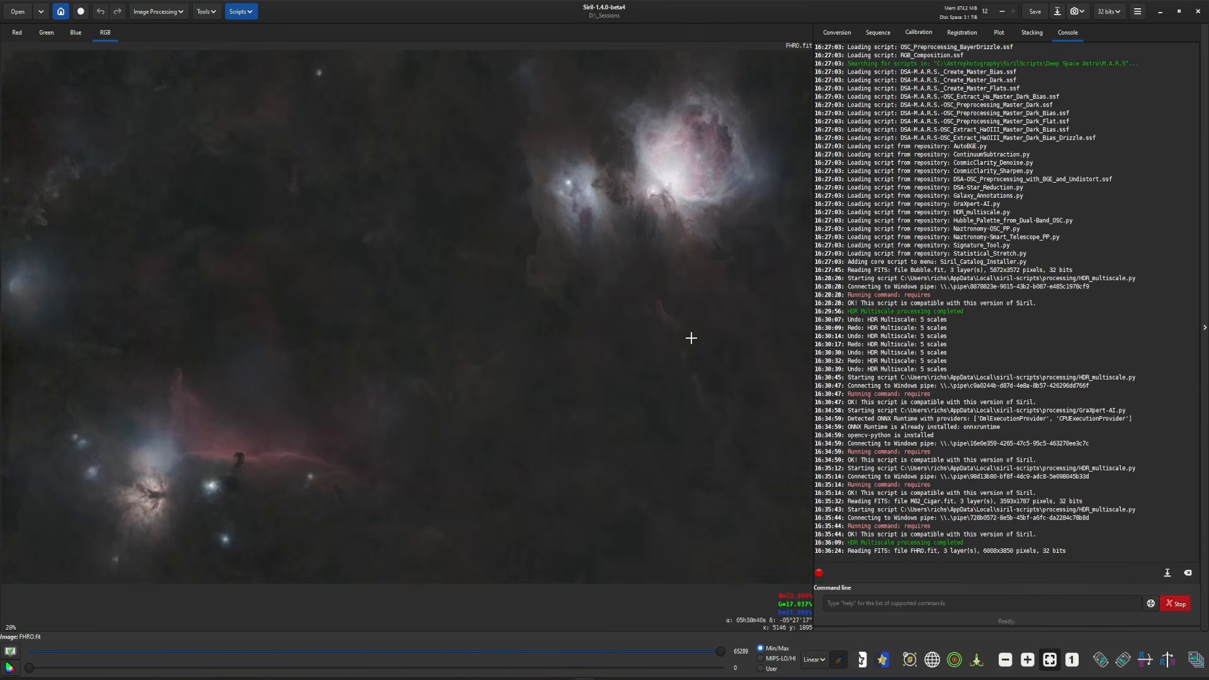
left_click(259, 12)
mouse_move(264, 43)
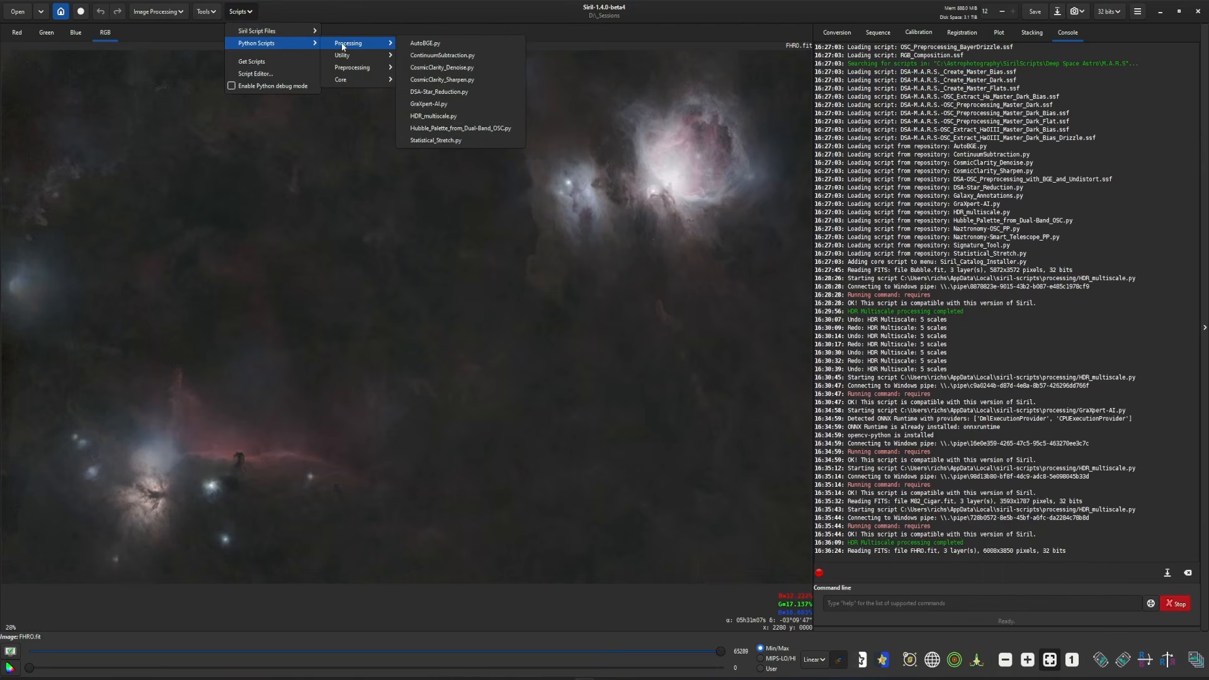
left_click(428, 104)
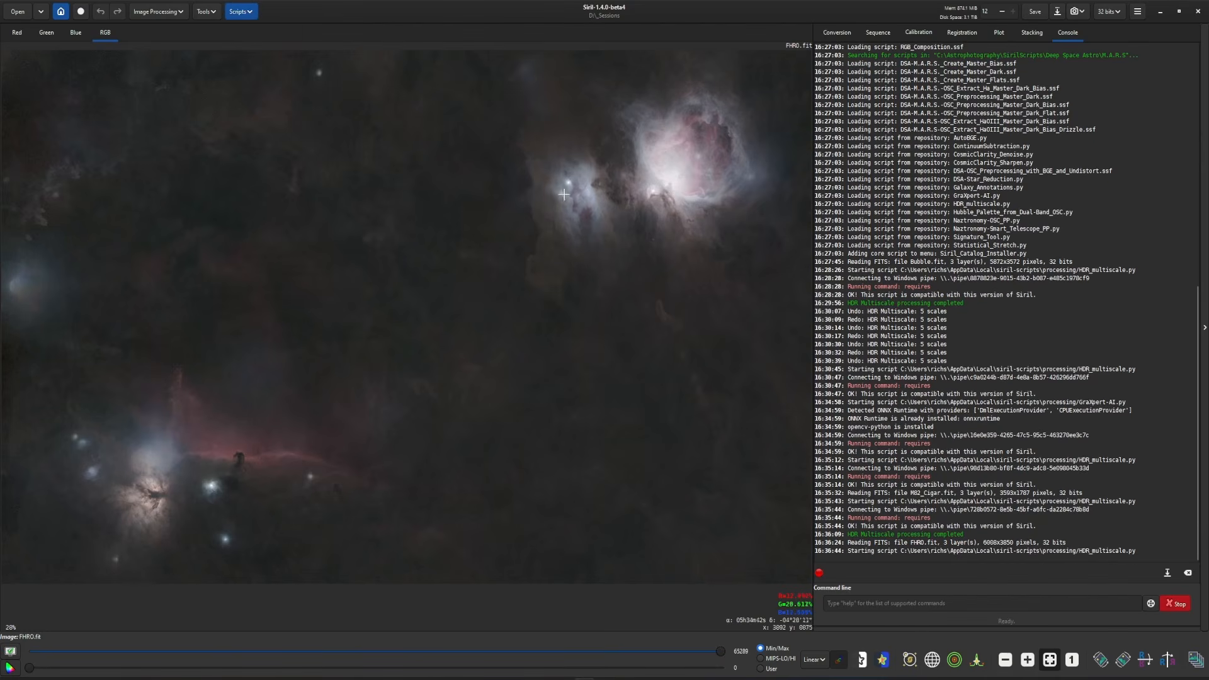
- Preview HDR Multiscale around the Orion Nebula core with 6 scales, compression 1.50 and mask gamma 5.0, and apply it to the image
scroll(769, 321, "up", 6)
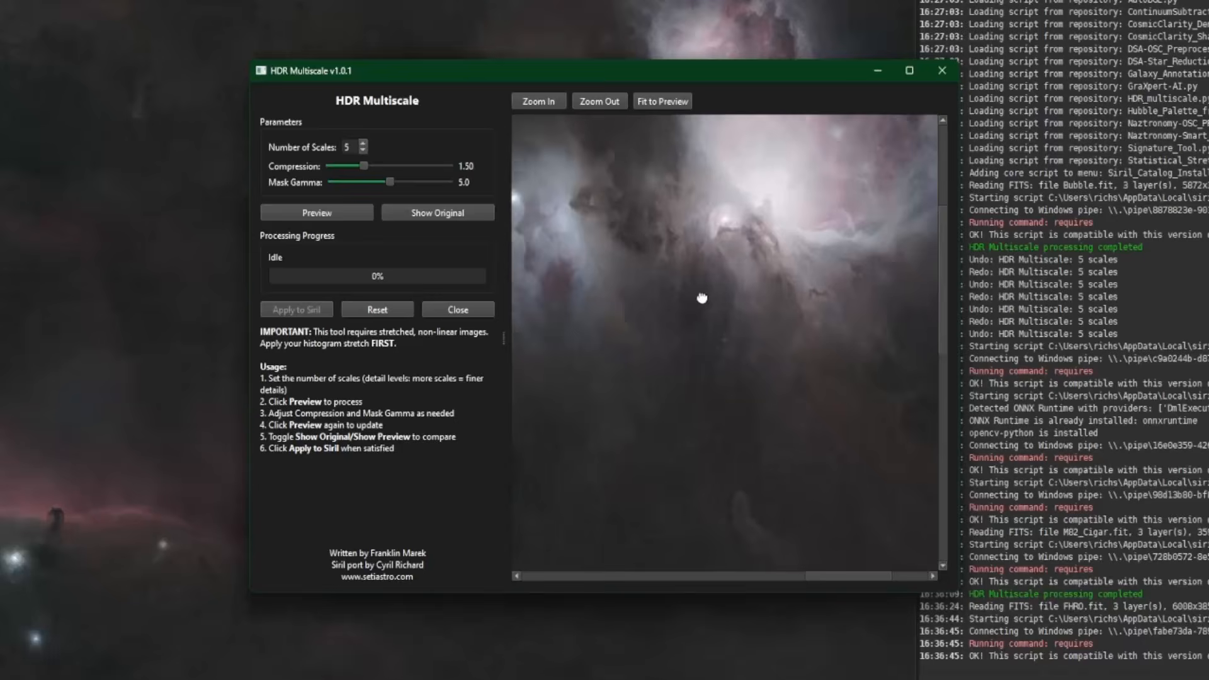
left_click_drag(702, 297, 641, 445)
scroll(735, 366, "up", 1)
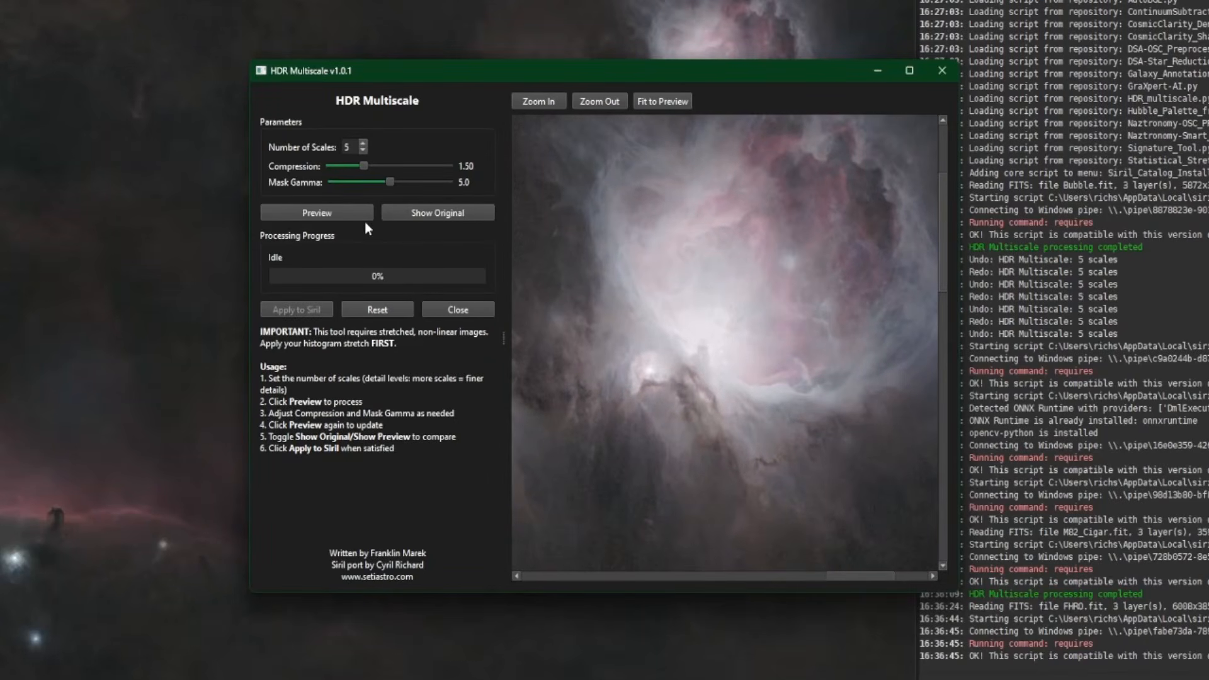
left_click(333, 212)
left_click(315, 217)
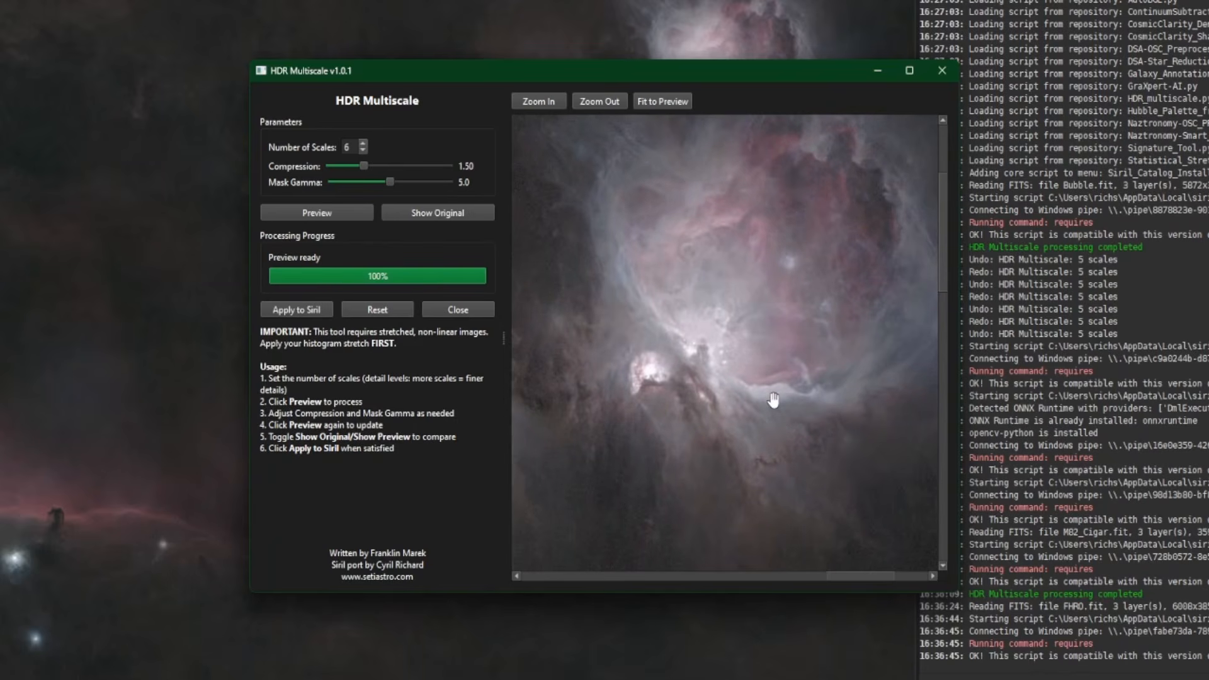
left_click(289, 310)
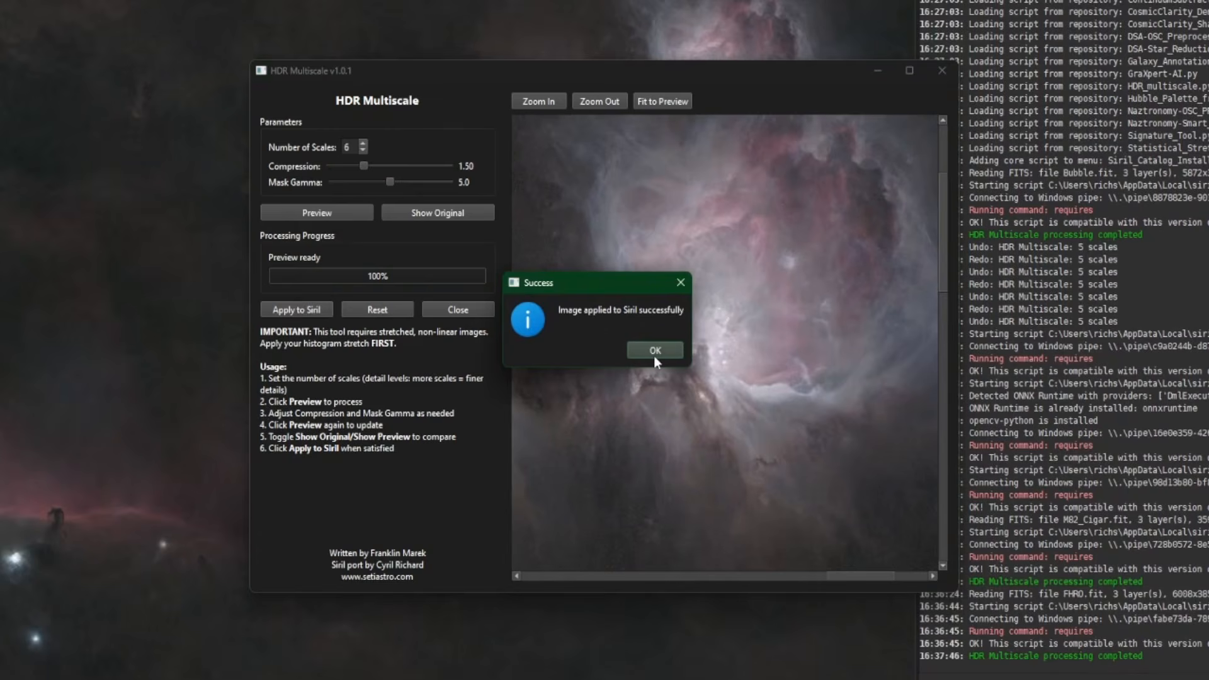
left_click(655, 350)
- Compare the Orion Nebula core before and after by undoing and redoing the HDR Multiscale edit
scroll(677, 201, "up", 5)
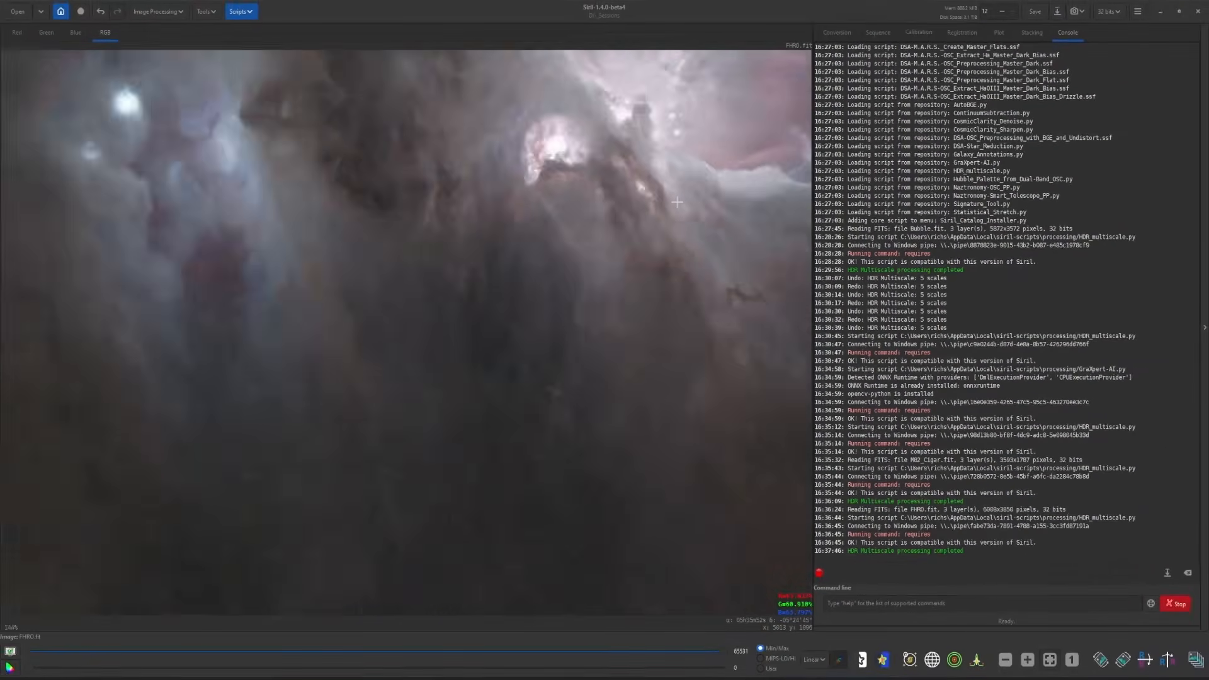
scroll(676, 202, "down", 4)
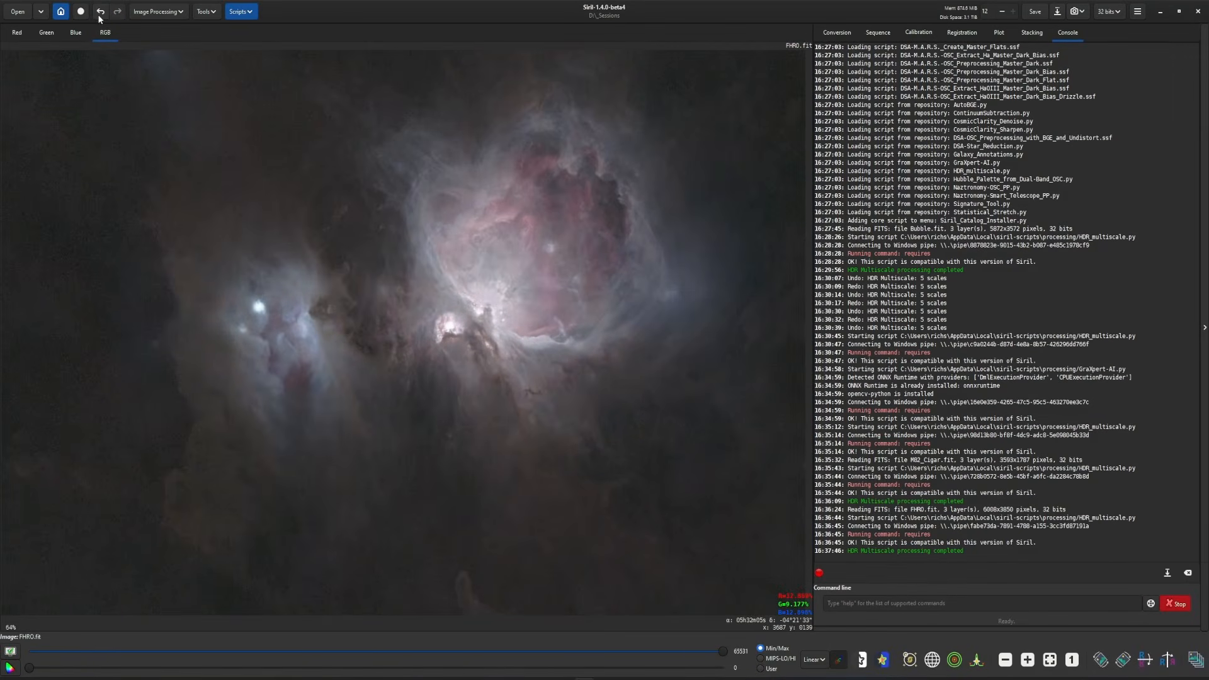
left_click(100, 12)
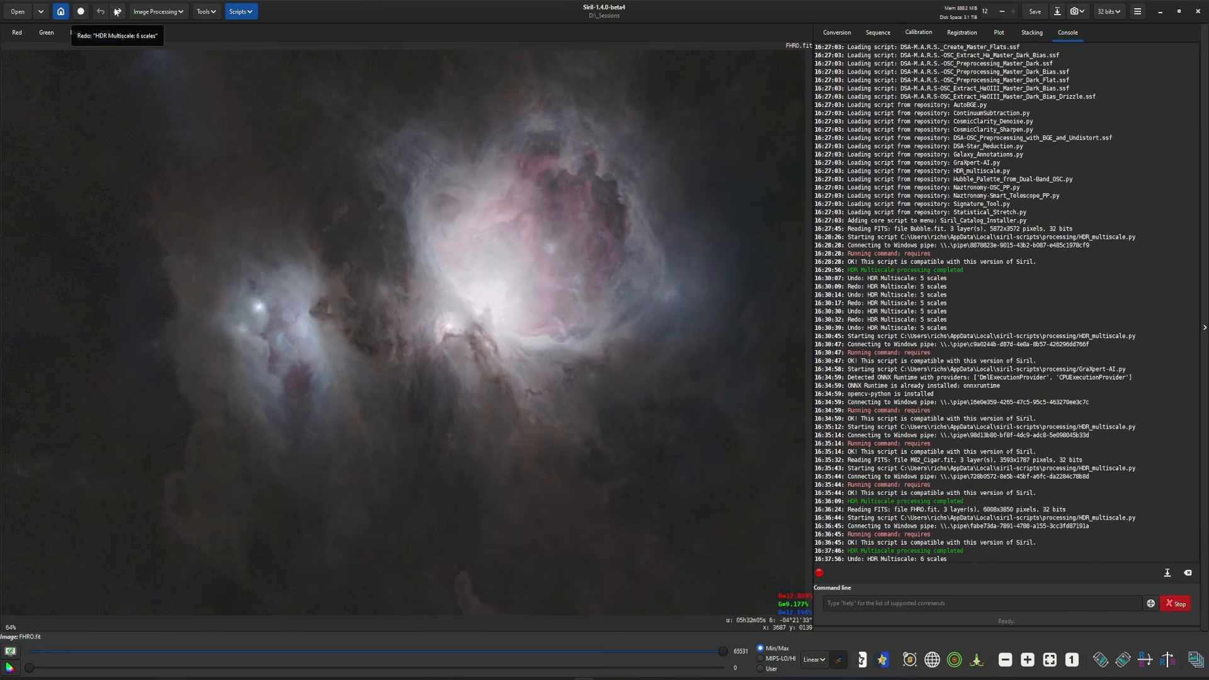
left_click(116, 12)
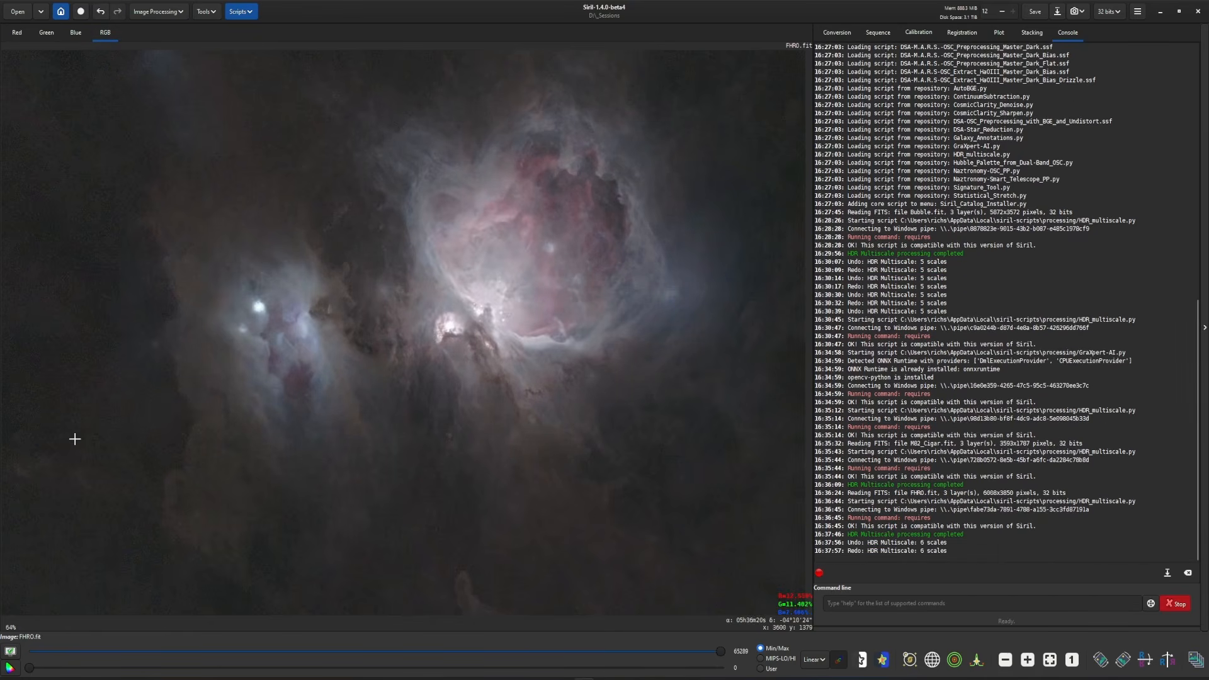
- Compare the Flame and Horsehead nebula area before and after by repeatedly undoing and redoing the HDR Multiscale edit
left_click_drag(75, 439, 669, 112)
left_click_drag(233, 456, 628, 158)
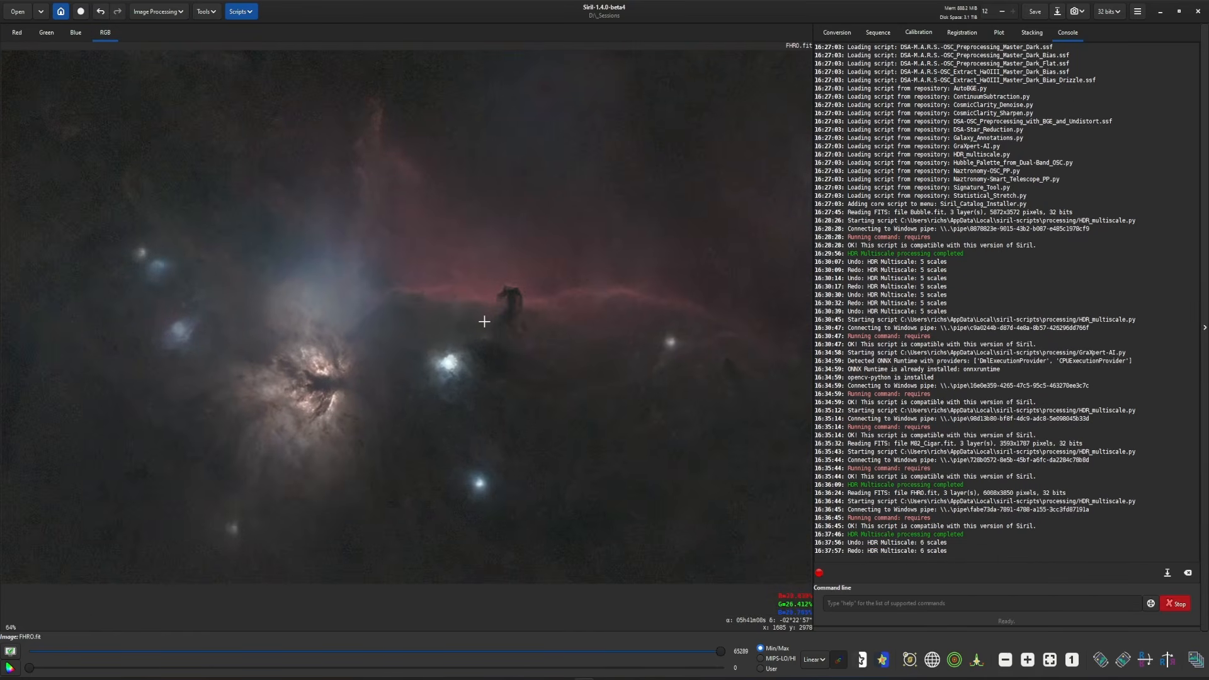
left_click(103, 13)
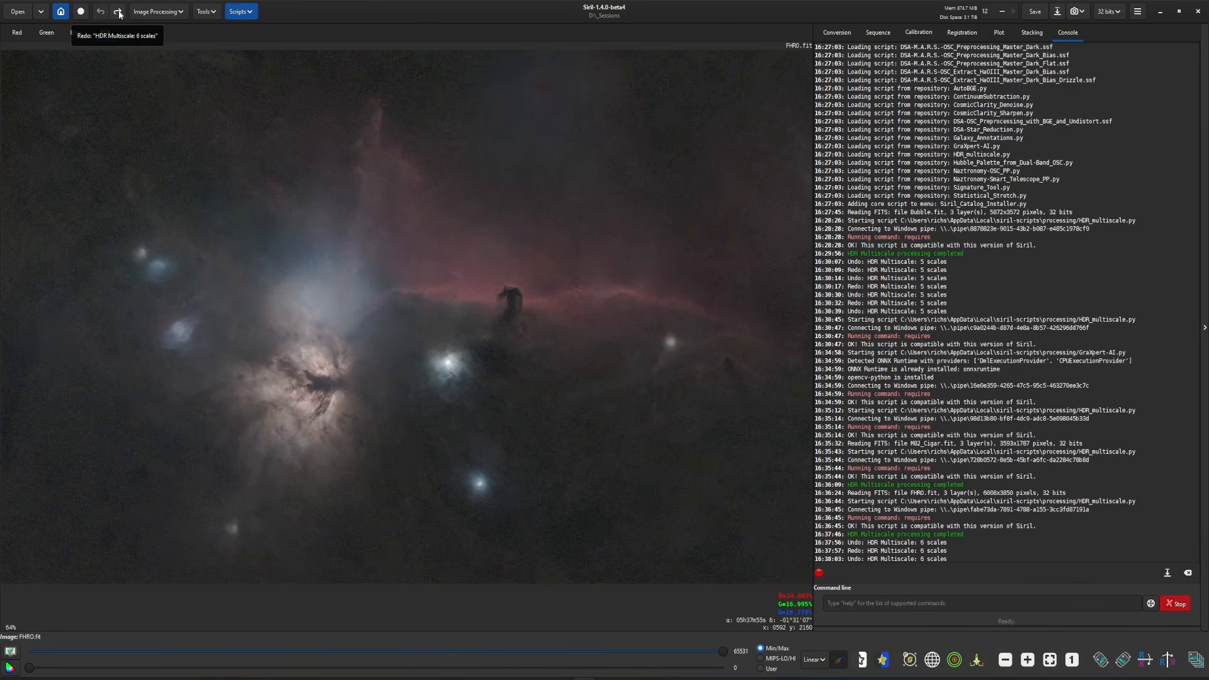
left_click(119, 12)
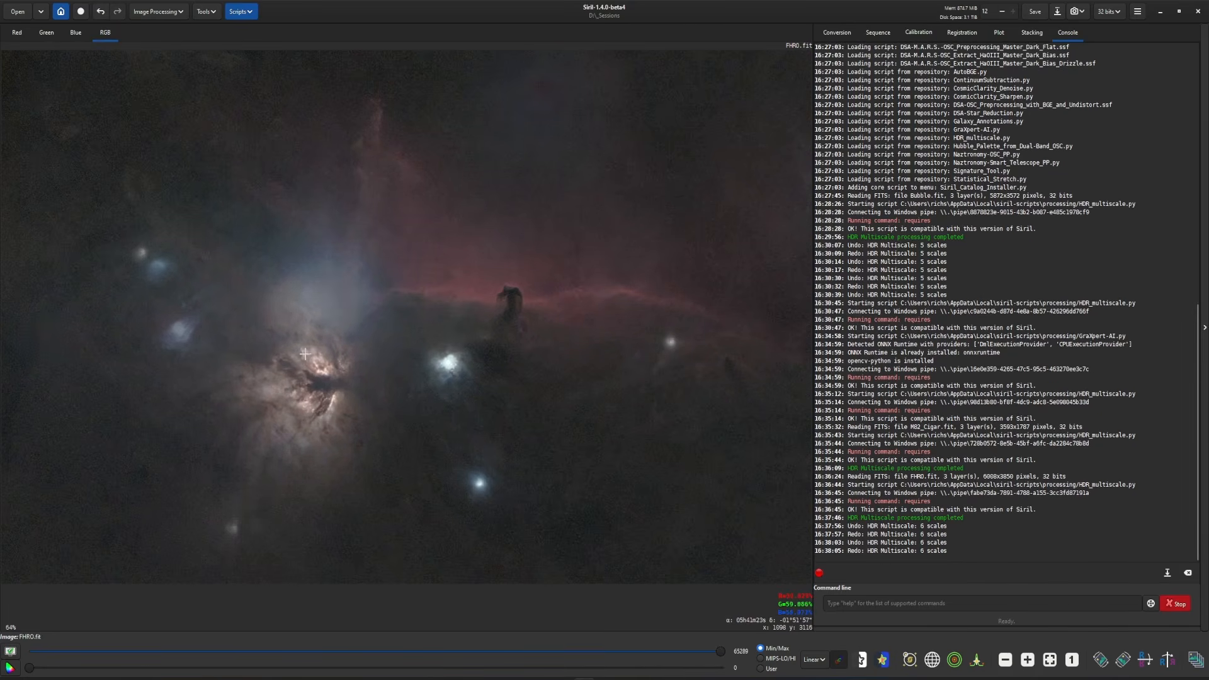
left_click(102, 12)
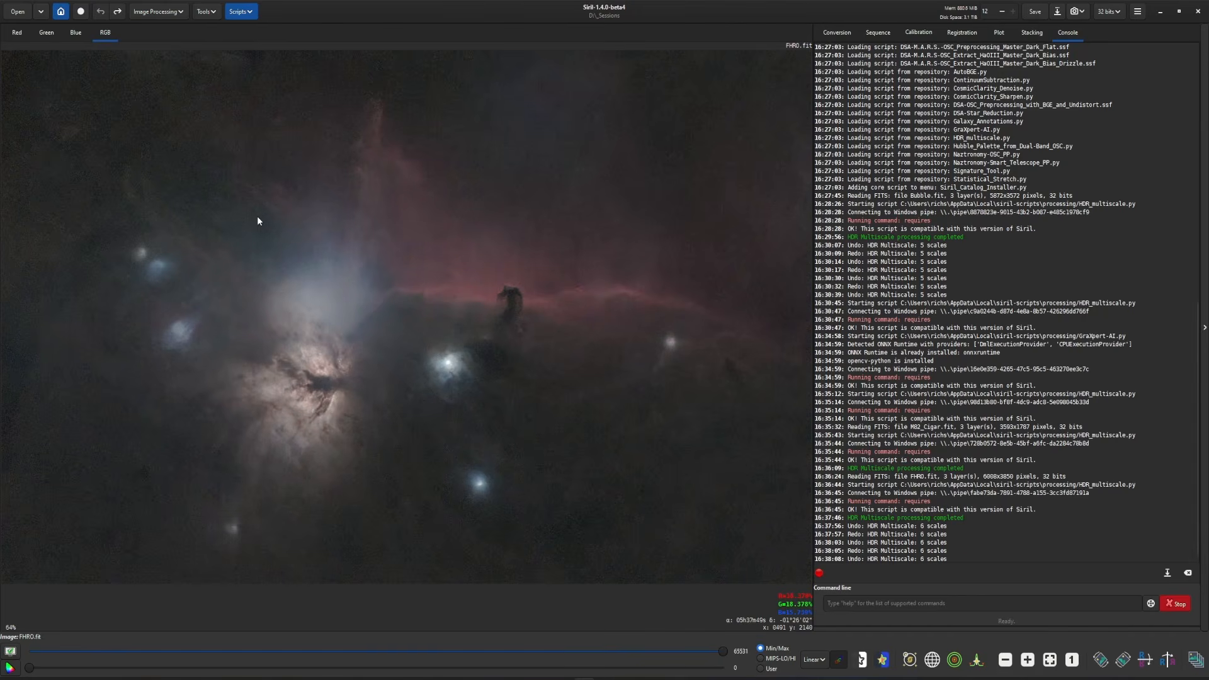
left_click(117, 11)
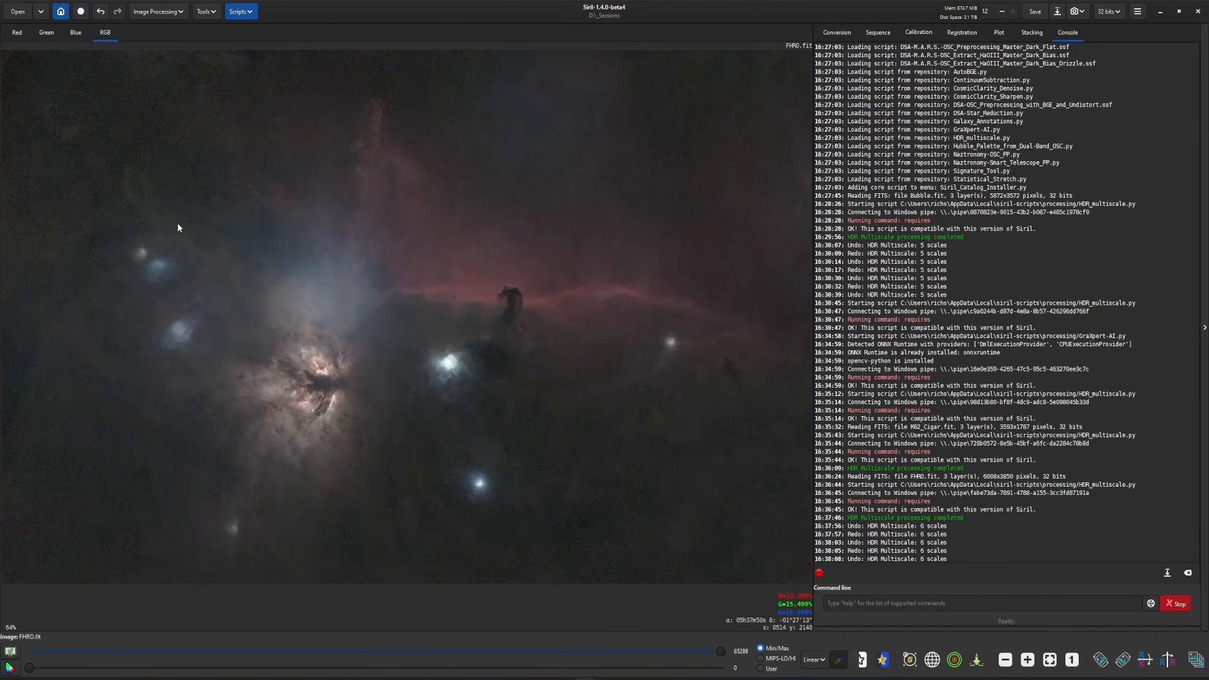
- Apply a cubic spline Curves Transformation to FHRO.fit with a darkened shadow point and a second point at about X 0.2225, Y 0.2419
scroll(515, 333, "down", 2)
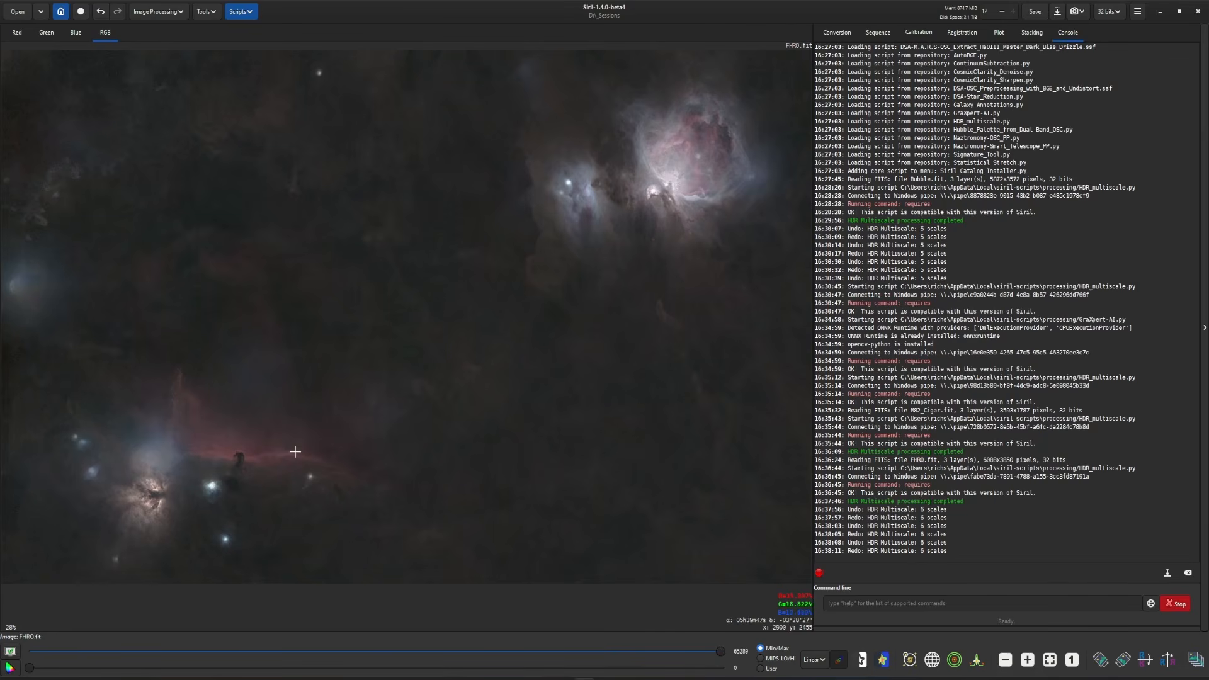
left_click(158, 11)
left_click(160, 43)
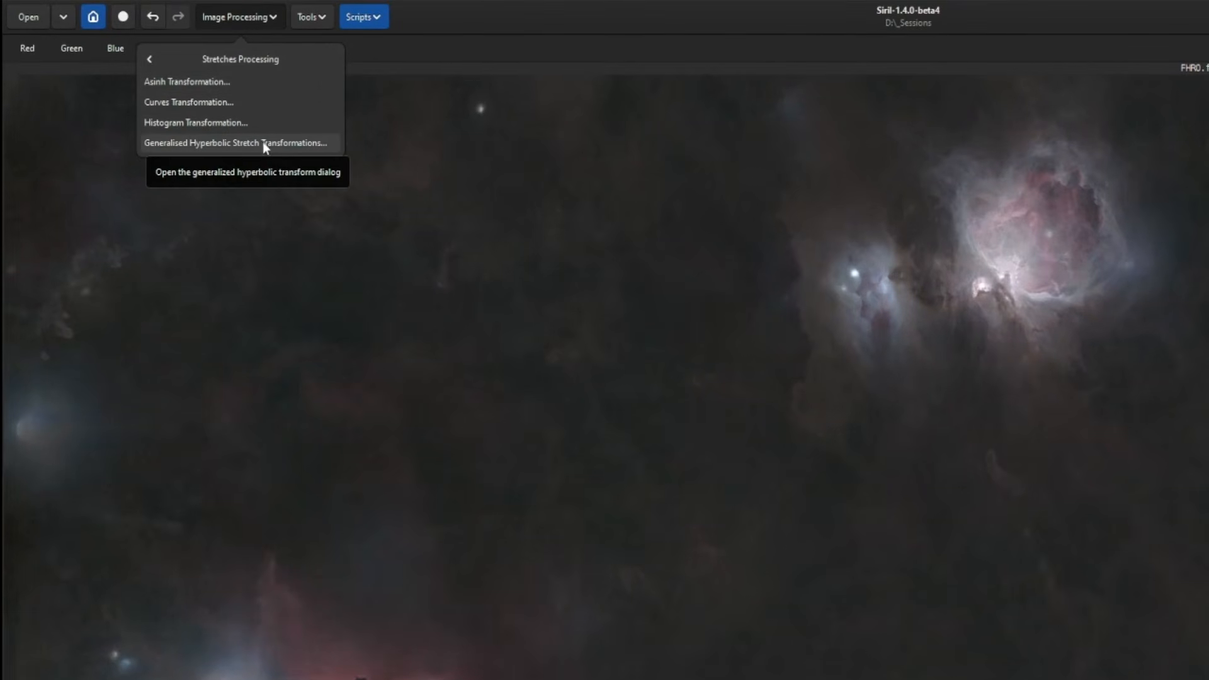
left_click(210, 104)
left_click(785, 583)
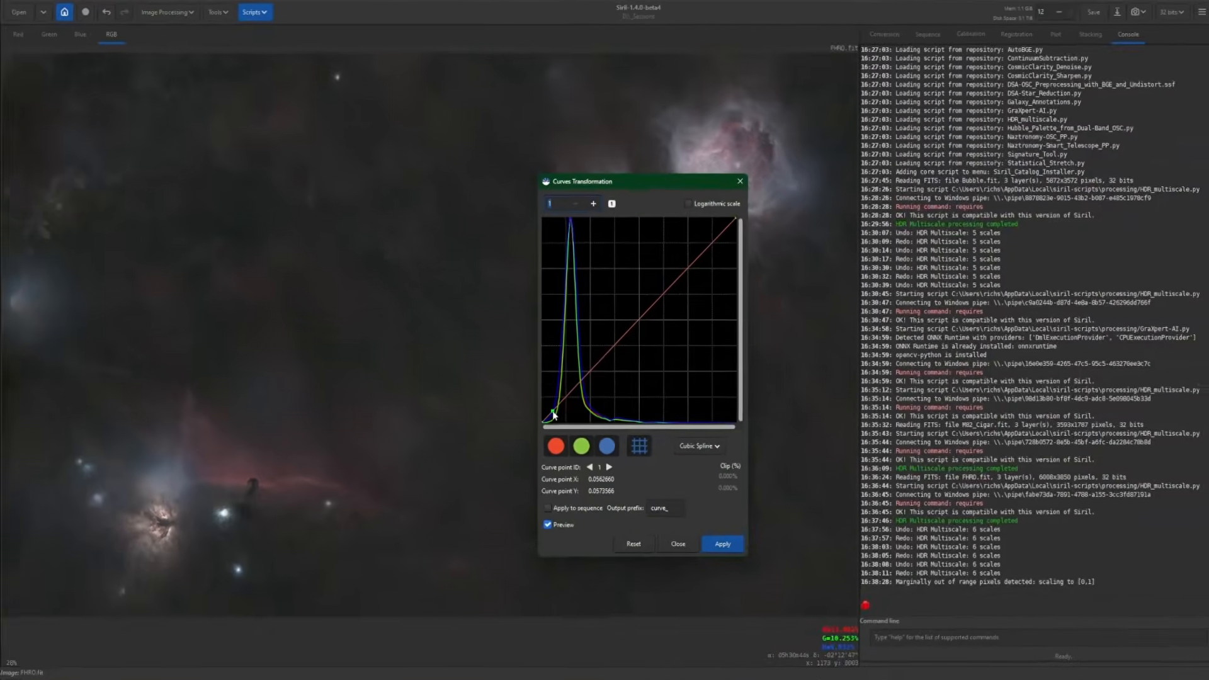
left_click_drag(553, 412, 554, 353)
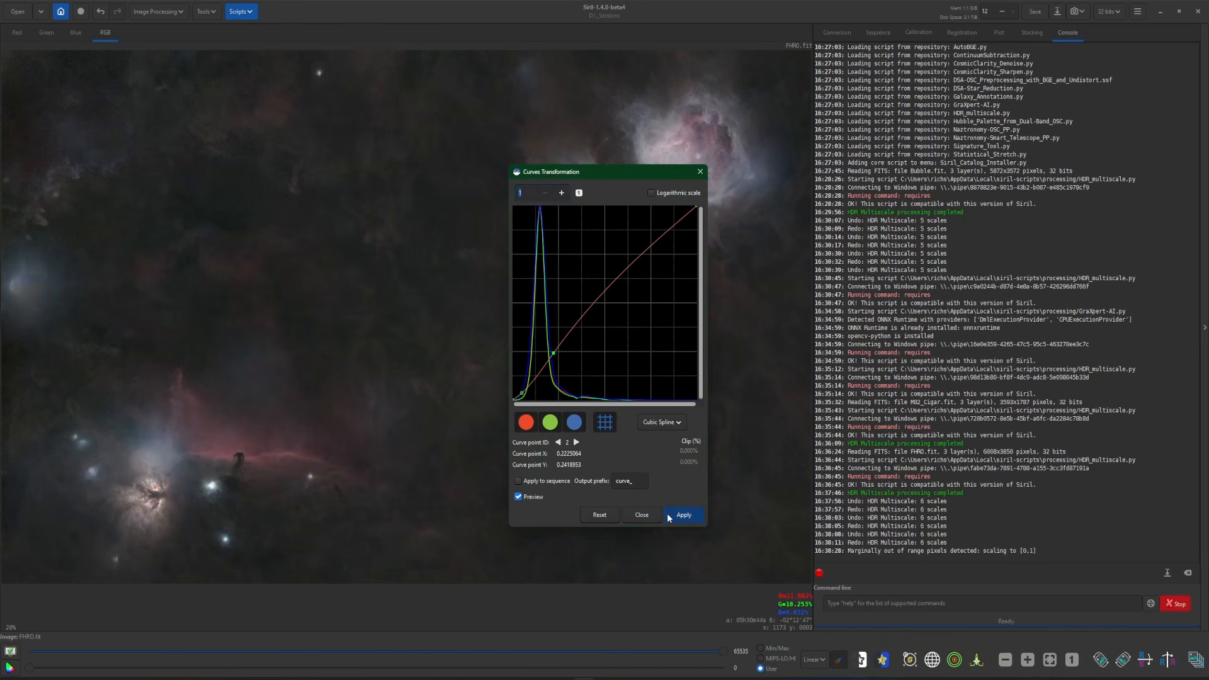
left_click(667, 514)
left_click(643, 510)
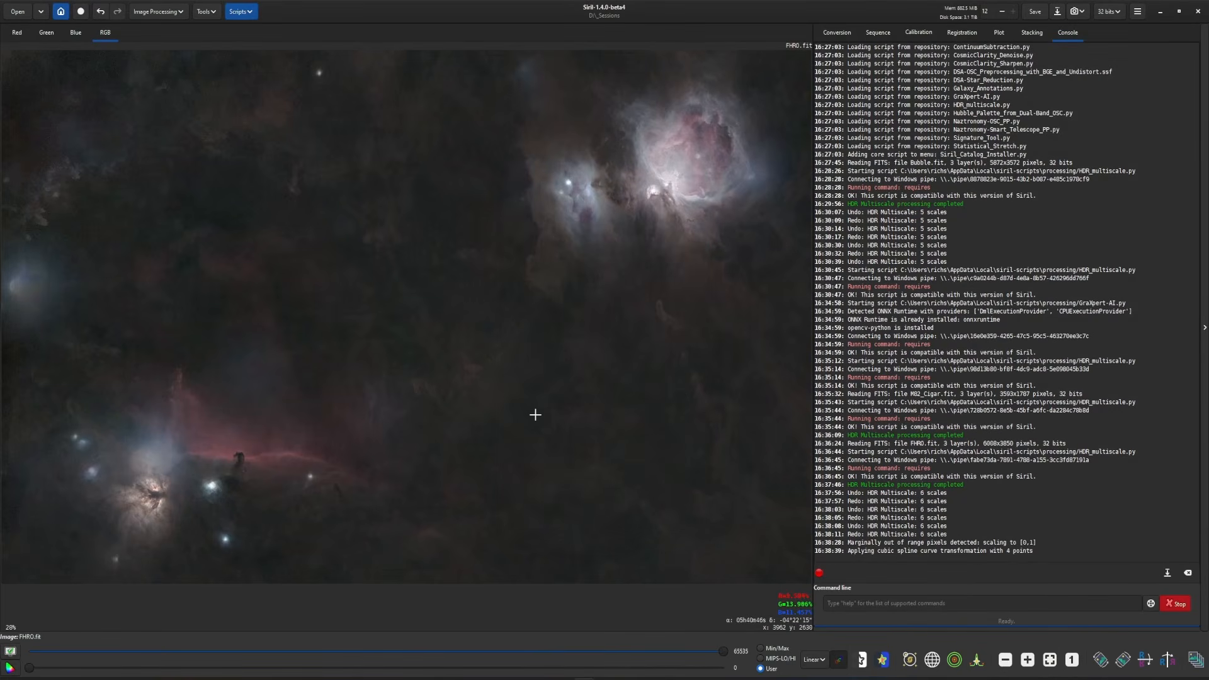